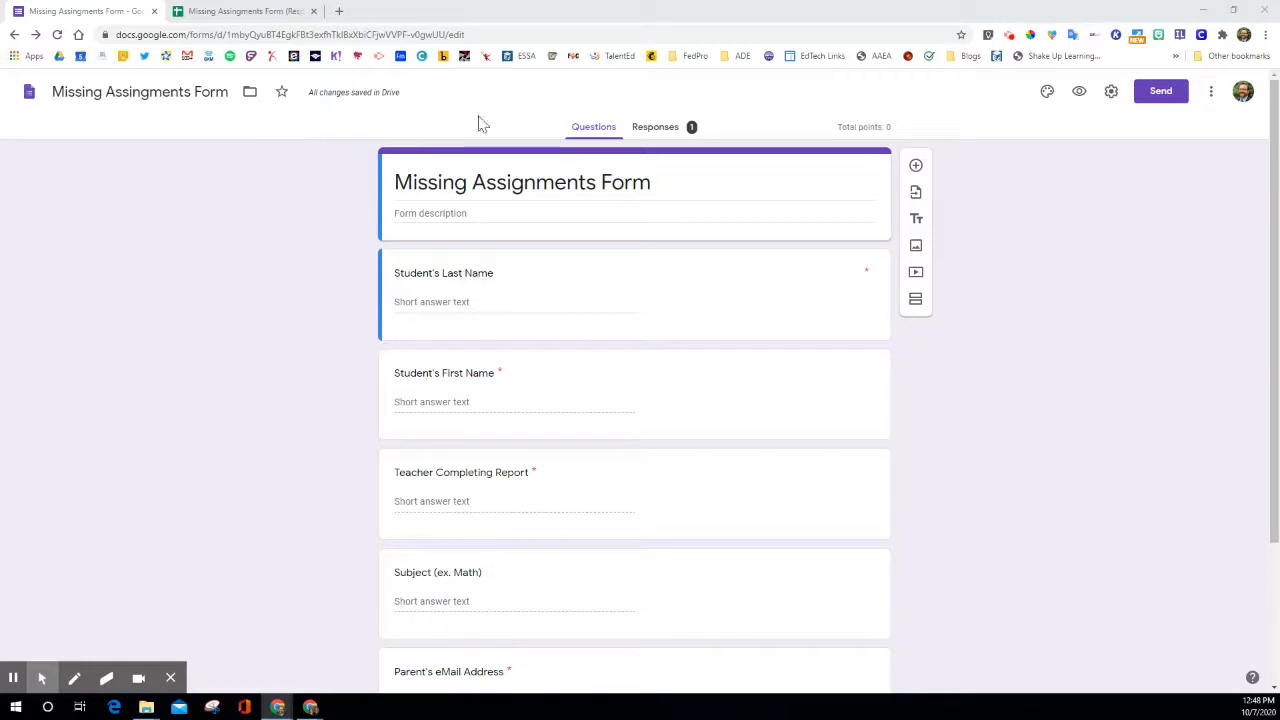
Review the form's student name, Teacher Completing Report and Subject questions and their answer settings.
{"action": "scroll", "coordinate": [430, 315], "scroll_direction": "down", "scroll_amount": 2}
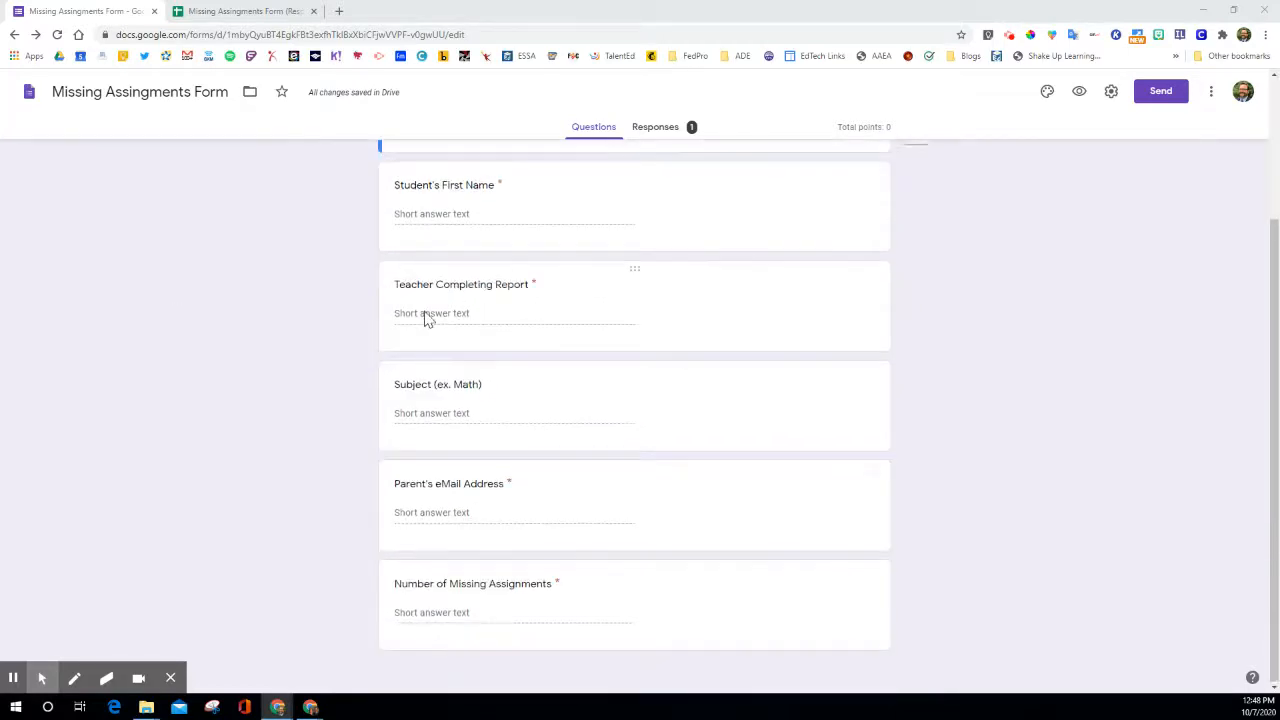
{"action": "scroll", "coordinate": [428, 500], "scroll_direction": "up", "scroll_amount": 2}
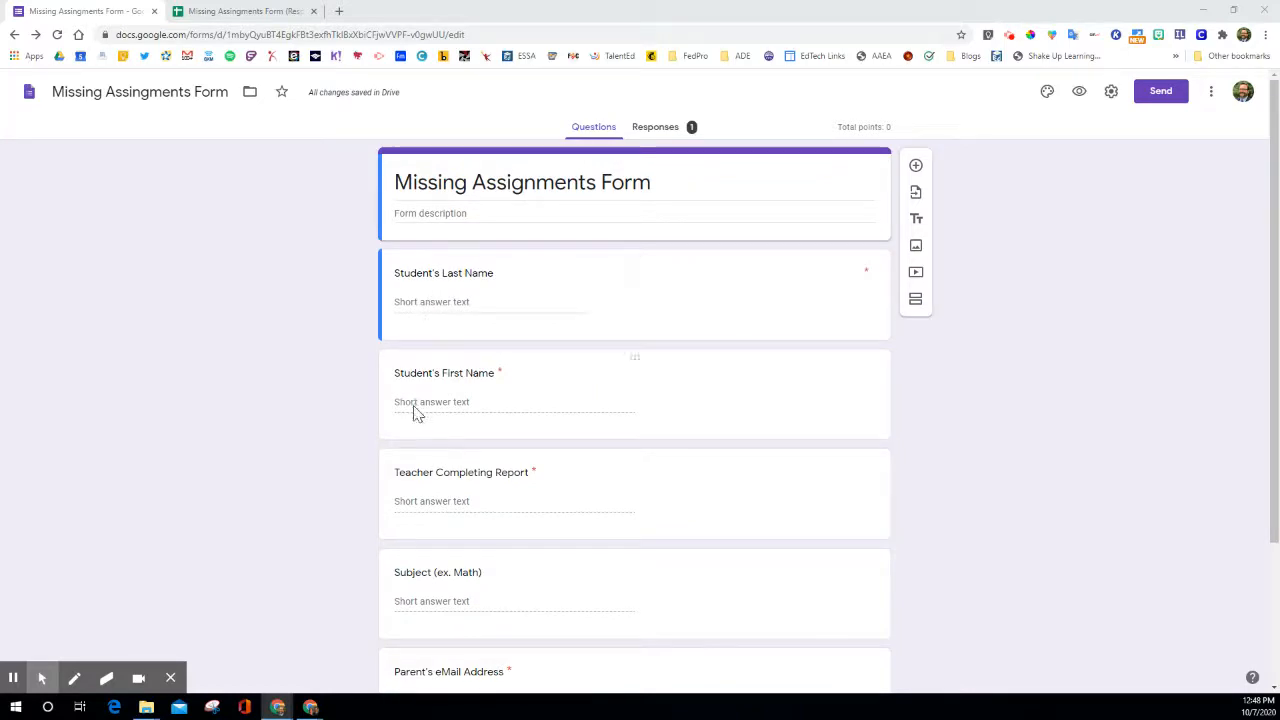
{"action": "left_click", "coordinate": [811, 310]}
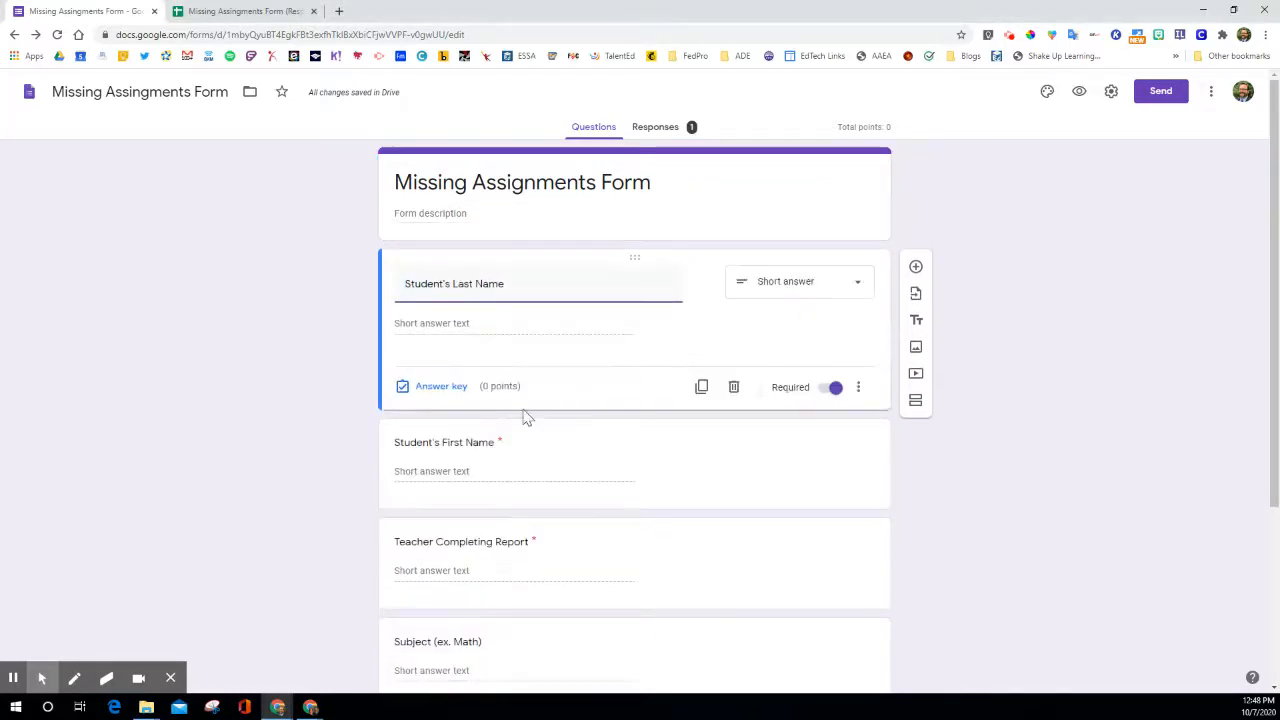
{"action": "scroll", "coordinate": [506, 491], "scroll_direction": "down", "scroll_amount": 1}
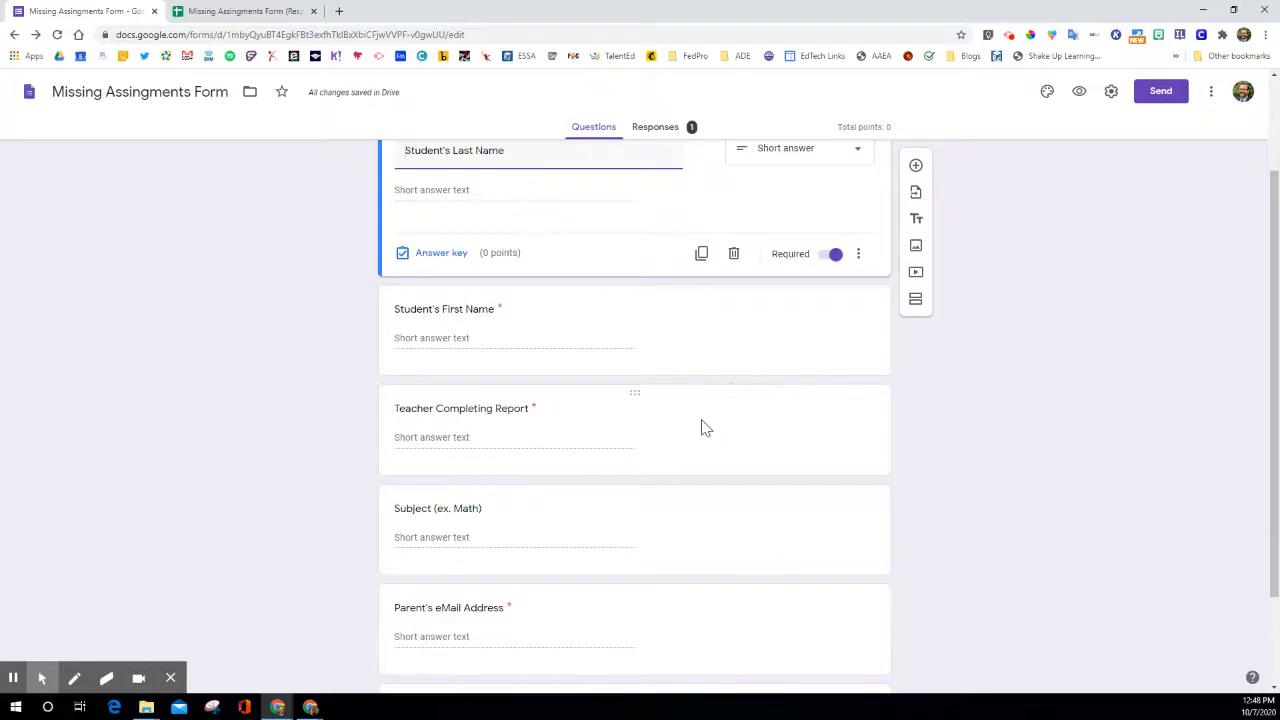
{"action": "left_click", "coordinate": [703, 427]}
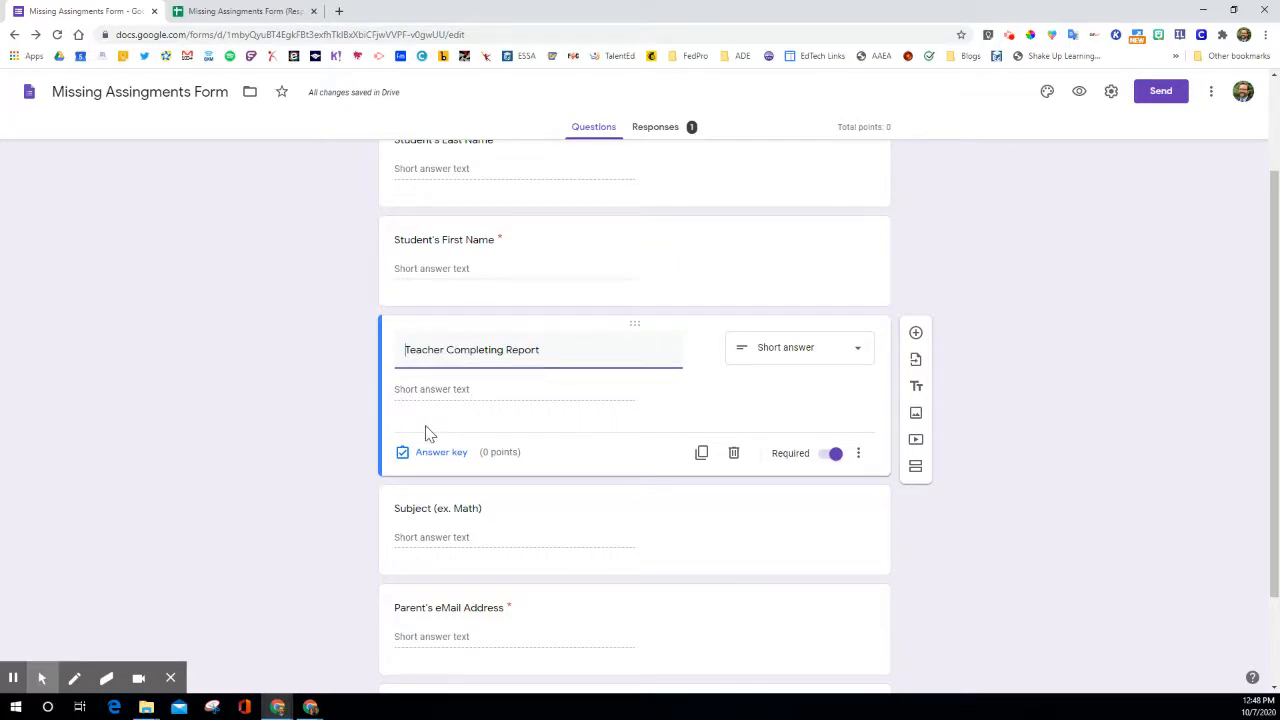
{"action": "scroll", "coordinate": [425, 433], "scroll_direction": "down", "scroll_amount": 2}
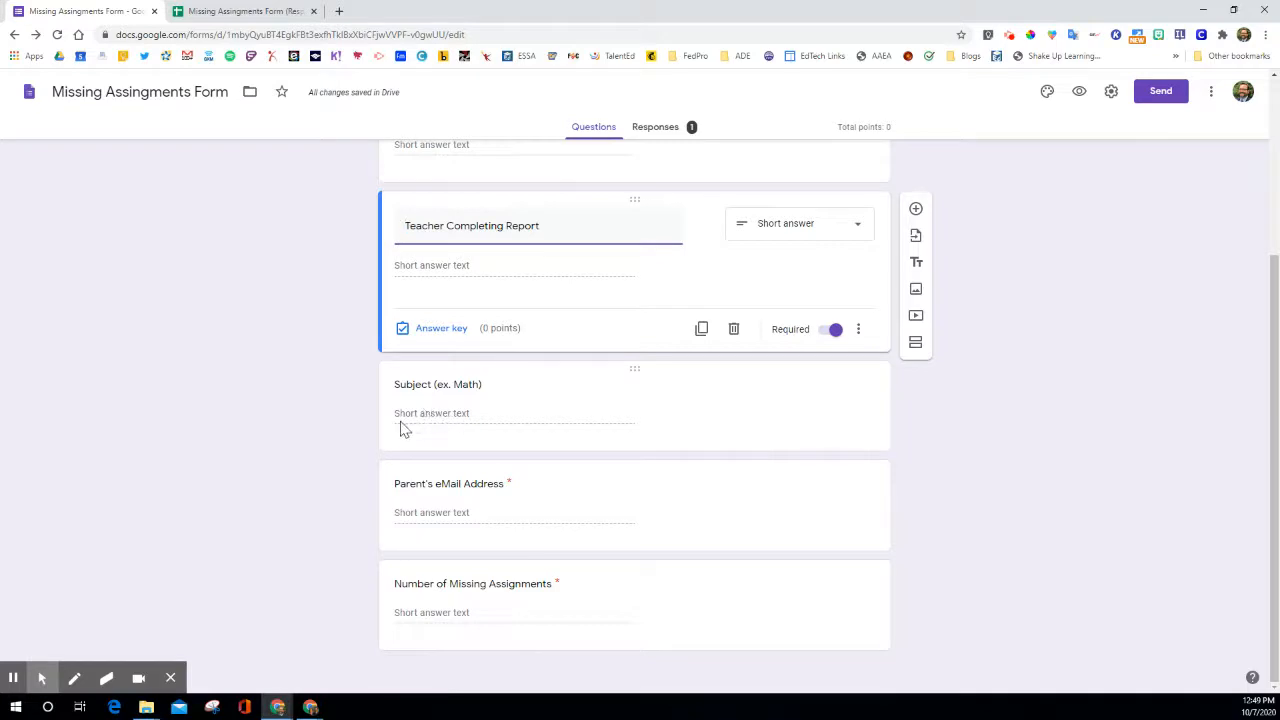
{"action": "left_click", "coordinate": [668, 442]}
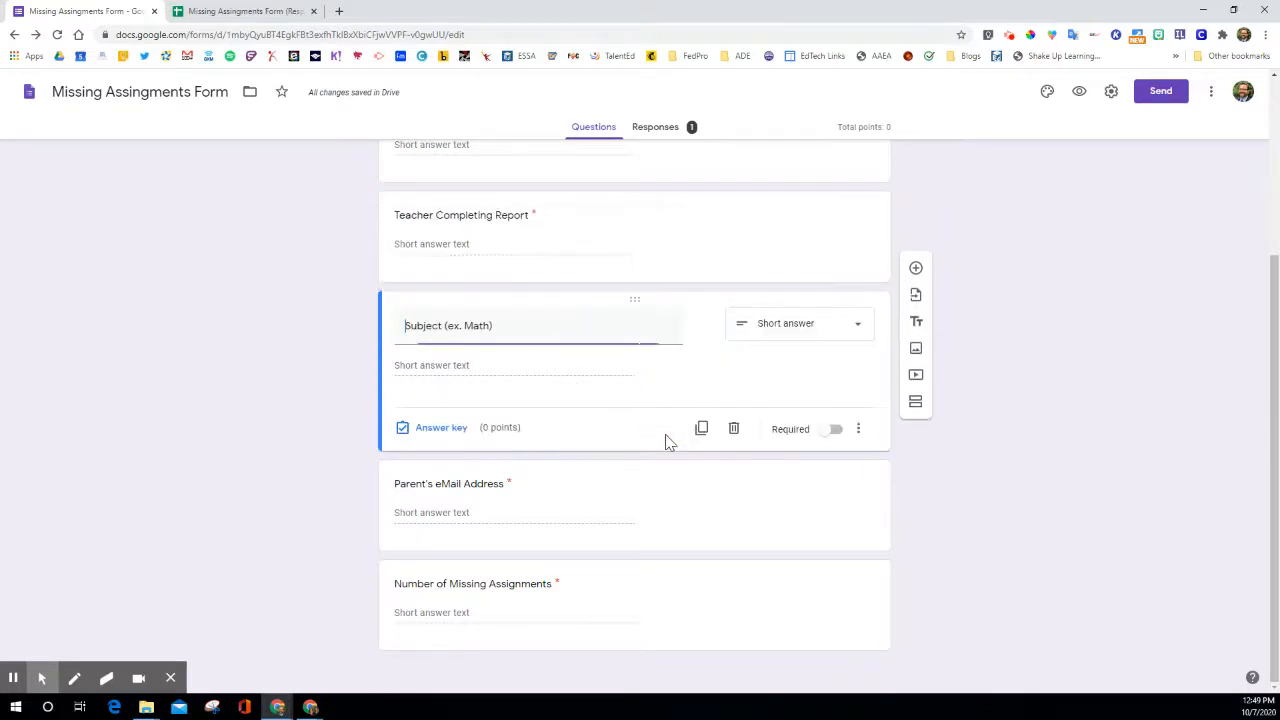
Set the response validation of the Parent's eMail Address question to Text, Email address.
{"action": "left_click", "coordinate": [657, 533]}
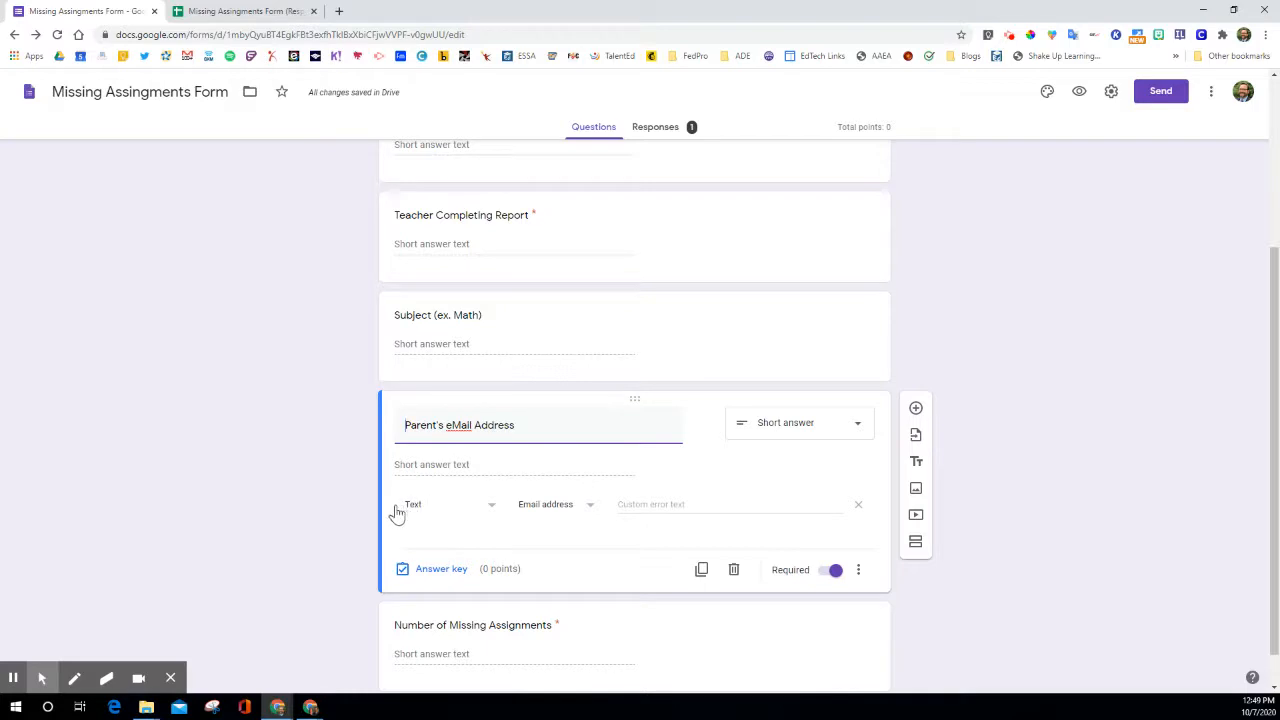
{"action": "left_click", "coordinate": [490, 510]}
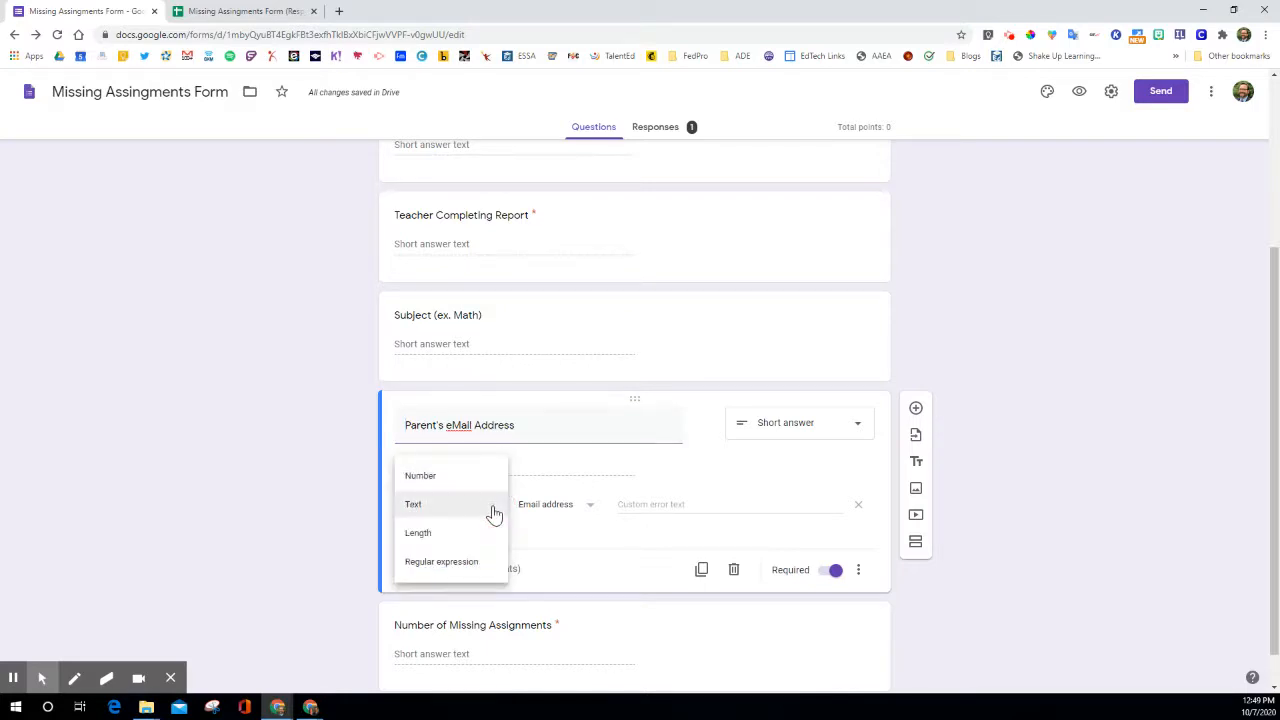
{"action": "left_click", "coordinate": [430, 506]}
{"action": "left_click", "coordinate": [590, 508]}
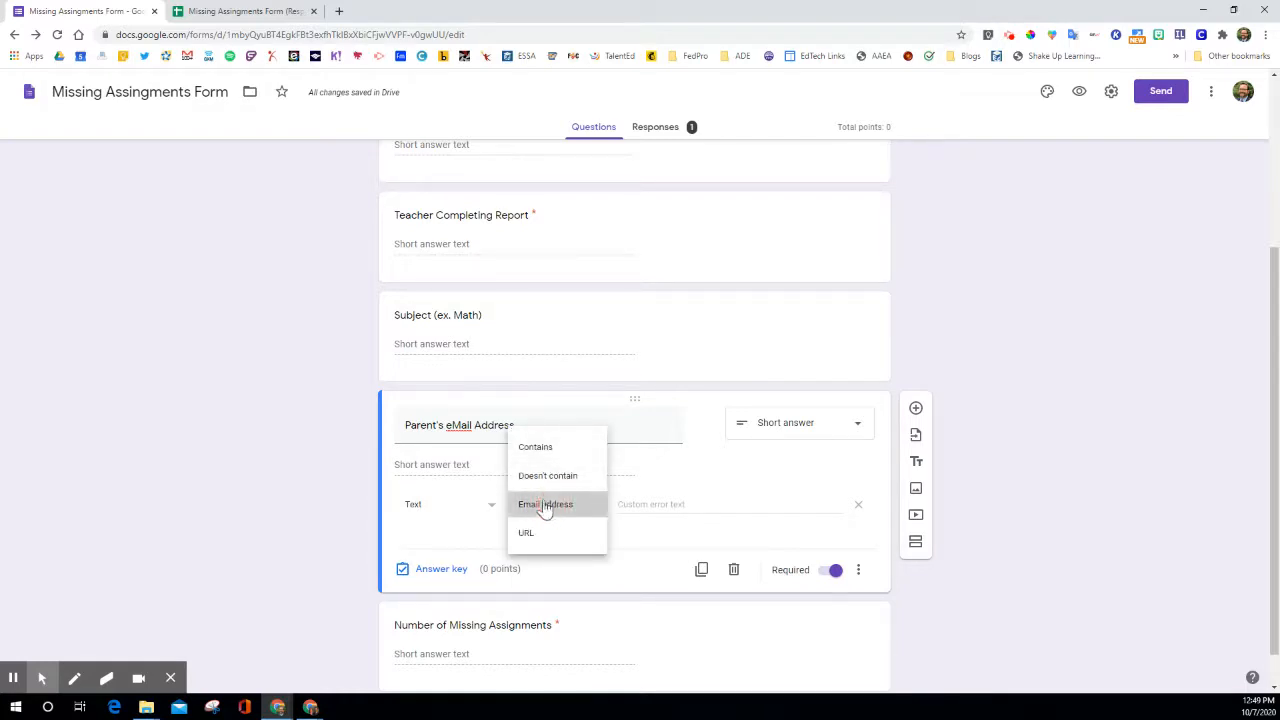
{"action": "left_click", "coordinate": [546, 506]}
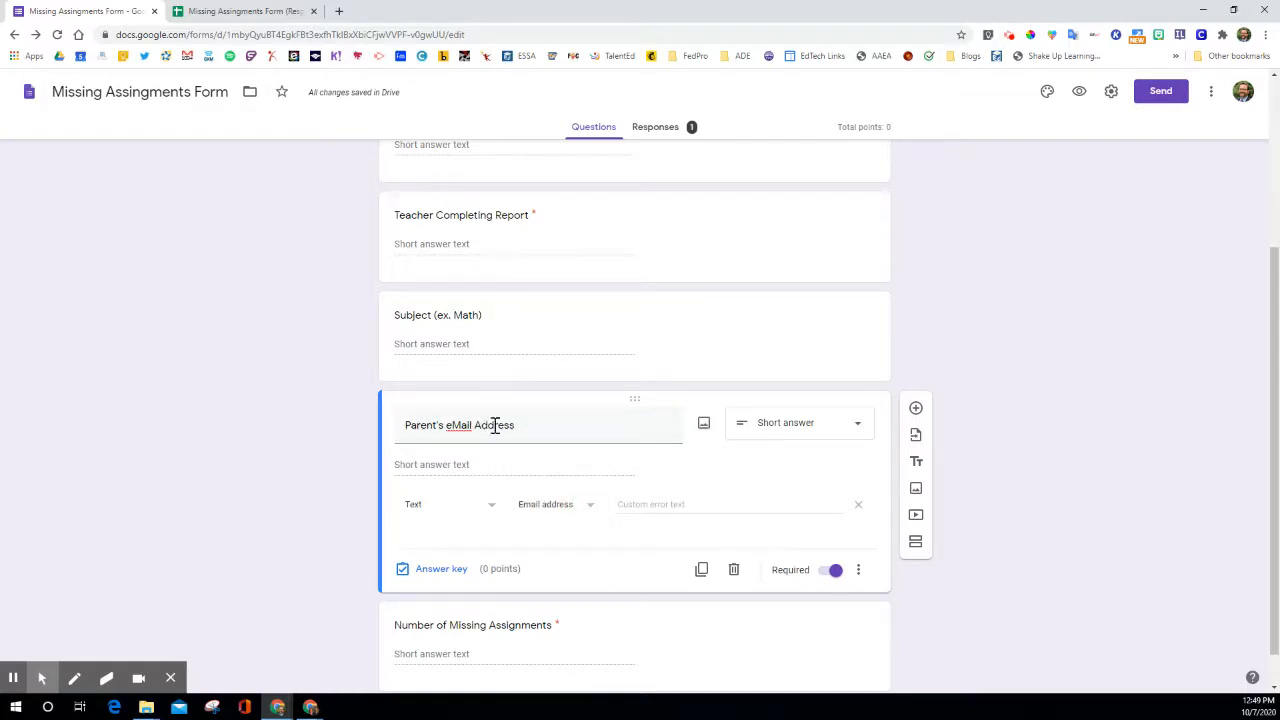
{"action": "left_click", "coordinate": [603, 575]}
Look over the remaining form questions and check the column headings in the linked responses spreadsheet.
{"action": "scroll", "coordinate": [376, 628], "scroll_direction": "down", "scroll_amount": 1}
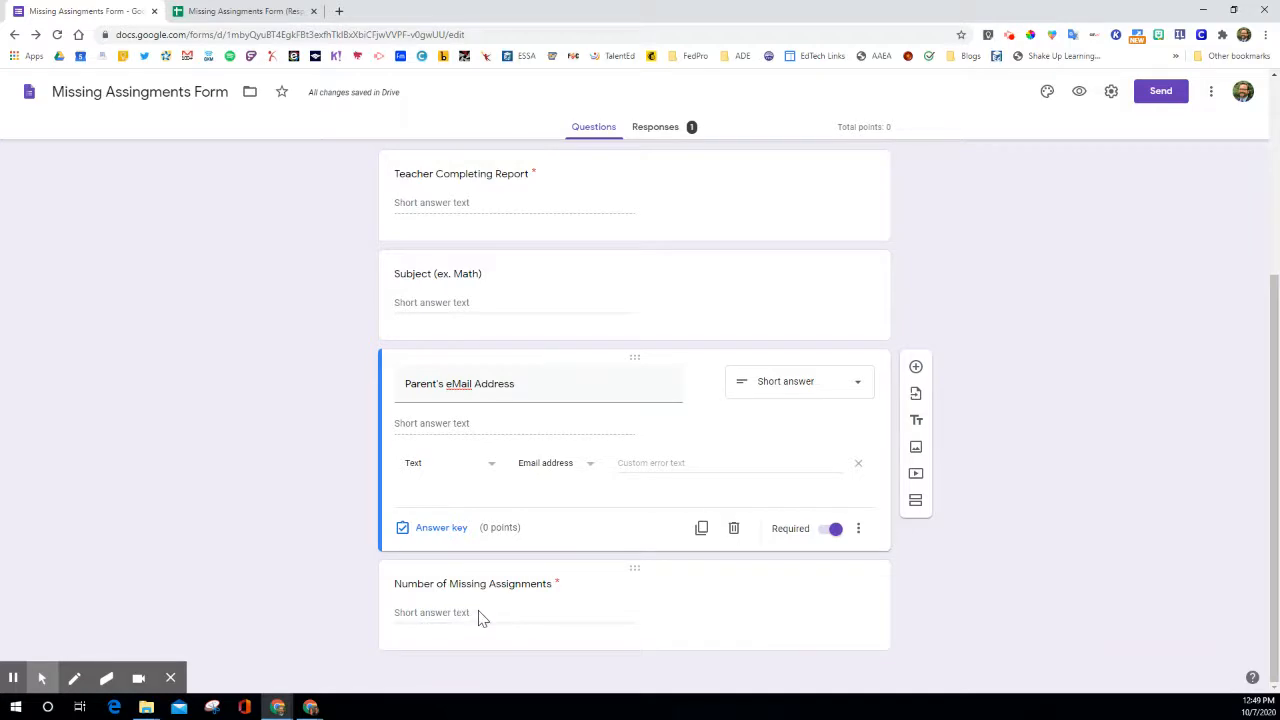
{"action": "scroll", "coordinate": [476, 616], "scroll_direction": "up", "scroll_amount": 1}
{"action": "scroll", "coordinate": [476, 616], "scroll_direction": "down", "scroll_amount": 1}
{"action": "scroll", "coordinate": [620, 560], "scroll_direction": "up", "scroll_amount": 5}
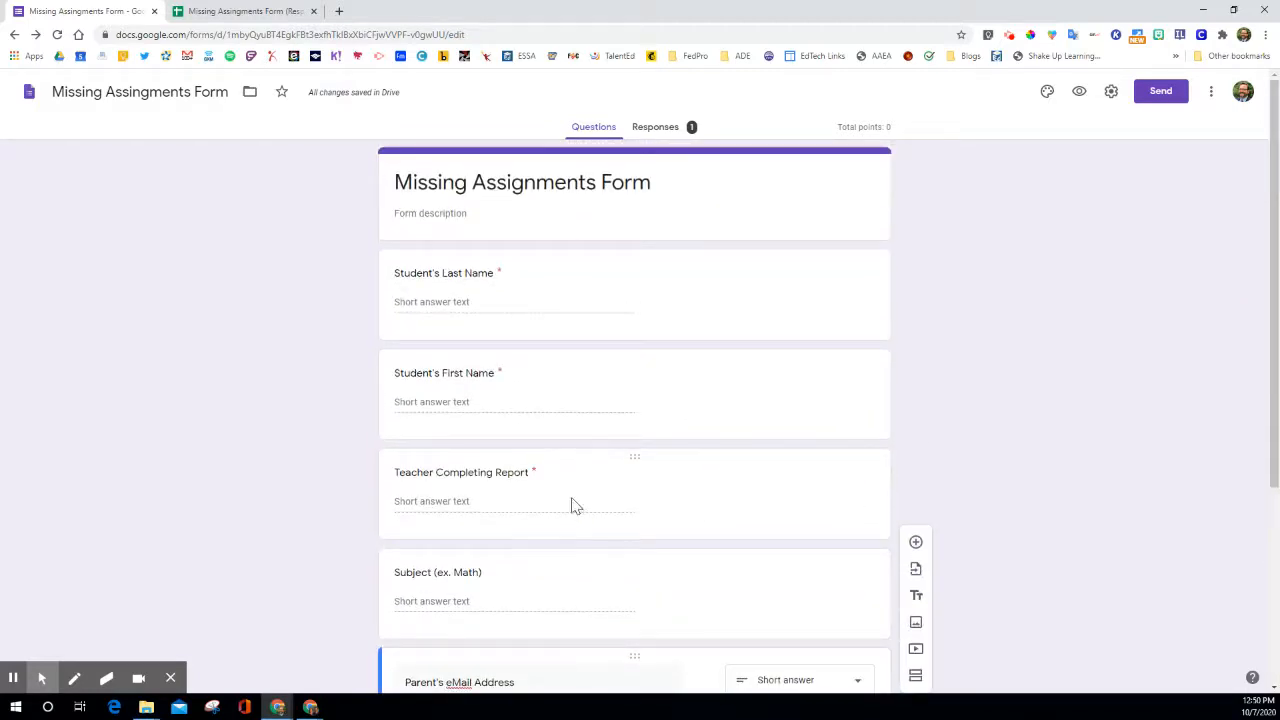
{"action": "left_click", "coordinate": [238, 11]}
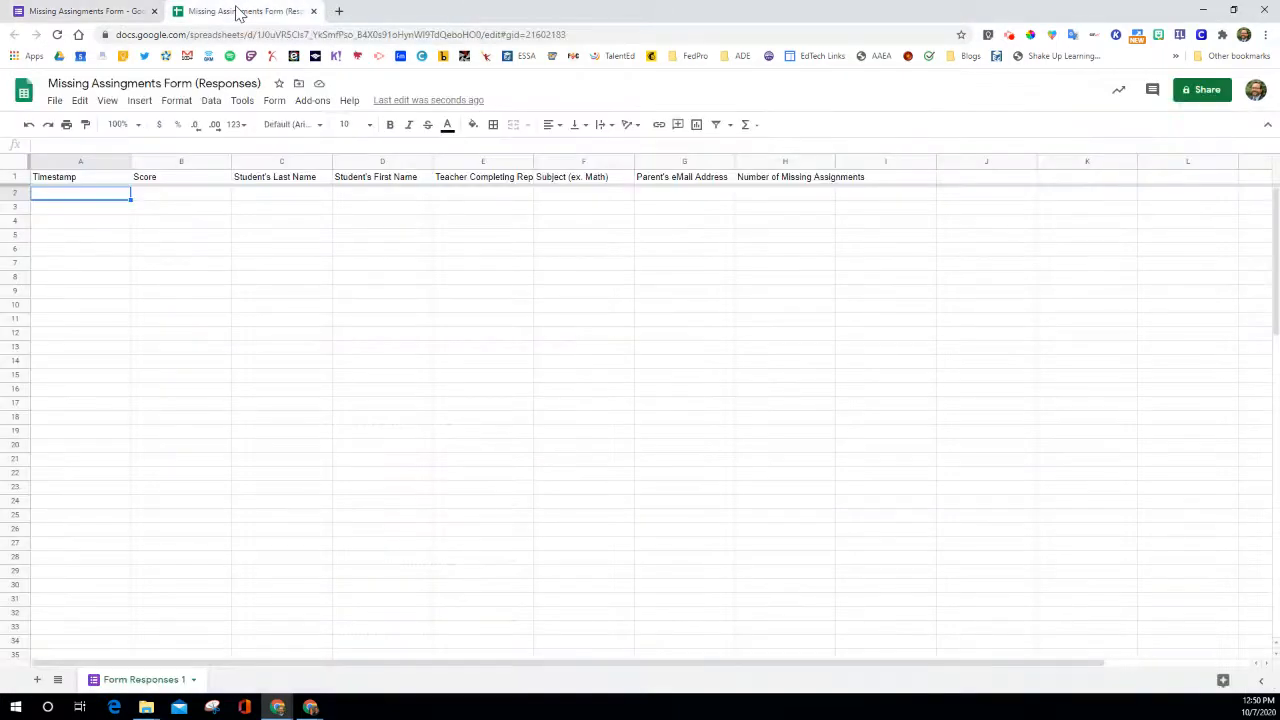
{"action": "left_click", "coordinate": [102, 12]}
Open the linked responses spreadsheet from the form's responses, and return to the form.
{"action": "left_click", "coordinate": [654, 131]}
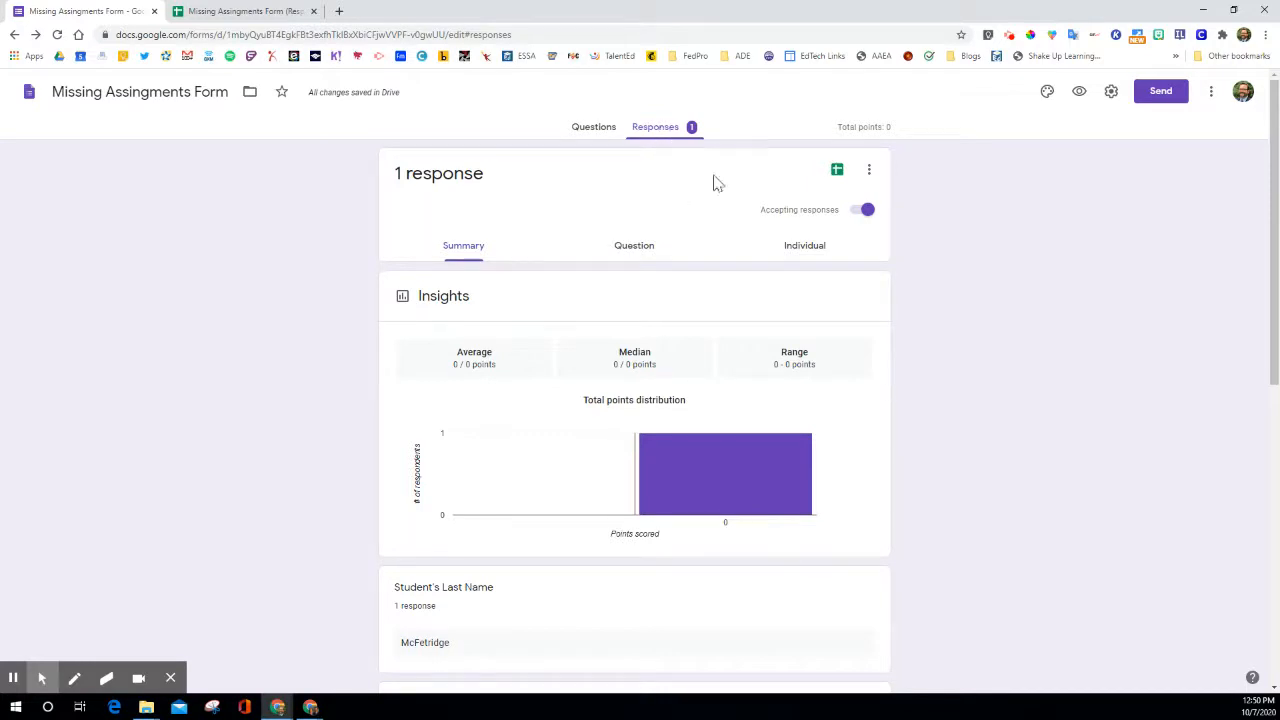
{"action": "left_click", "coordinate": [837, 172]}
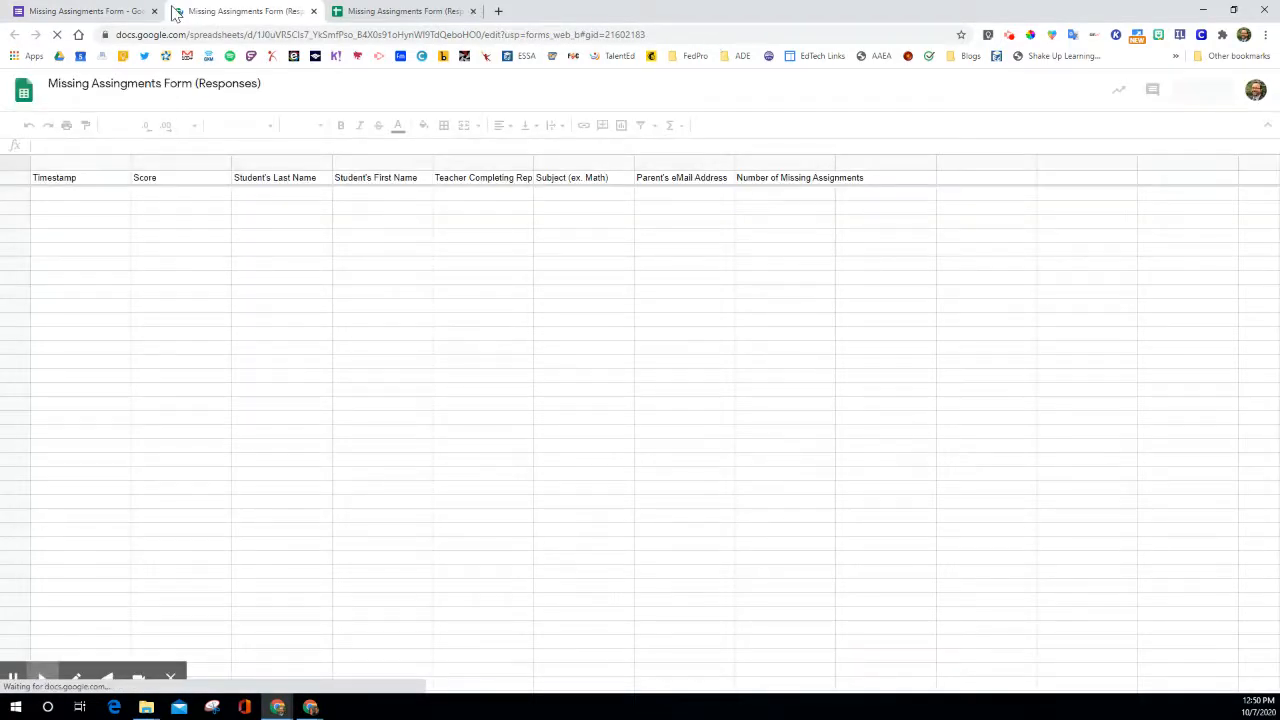
{"action": "left_click", "coordinate": [118, 14]}
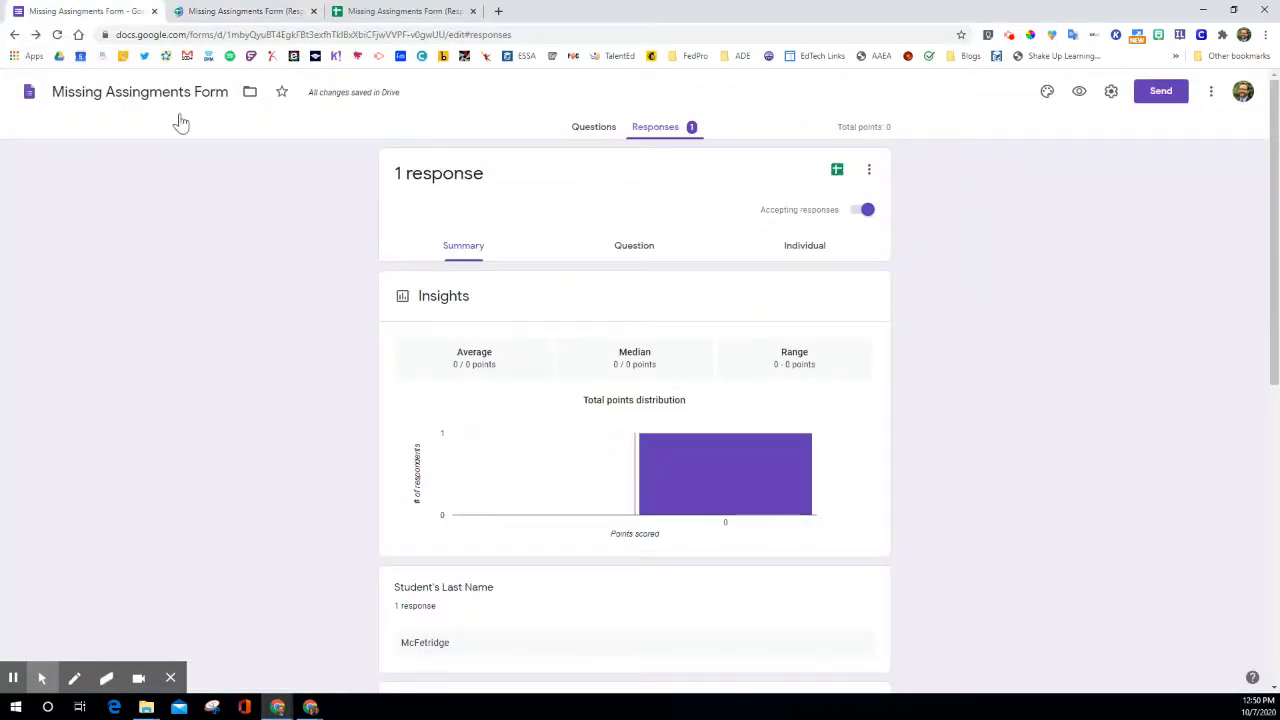
Compare the form's questions with the column headings in the responses spreadsheet.
{"action": "left_click", "coordinate": [200, 14]}
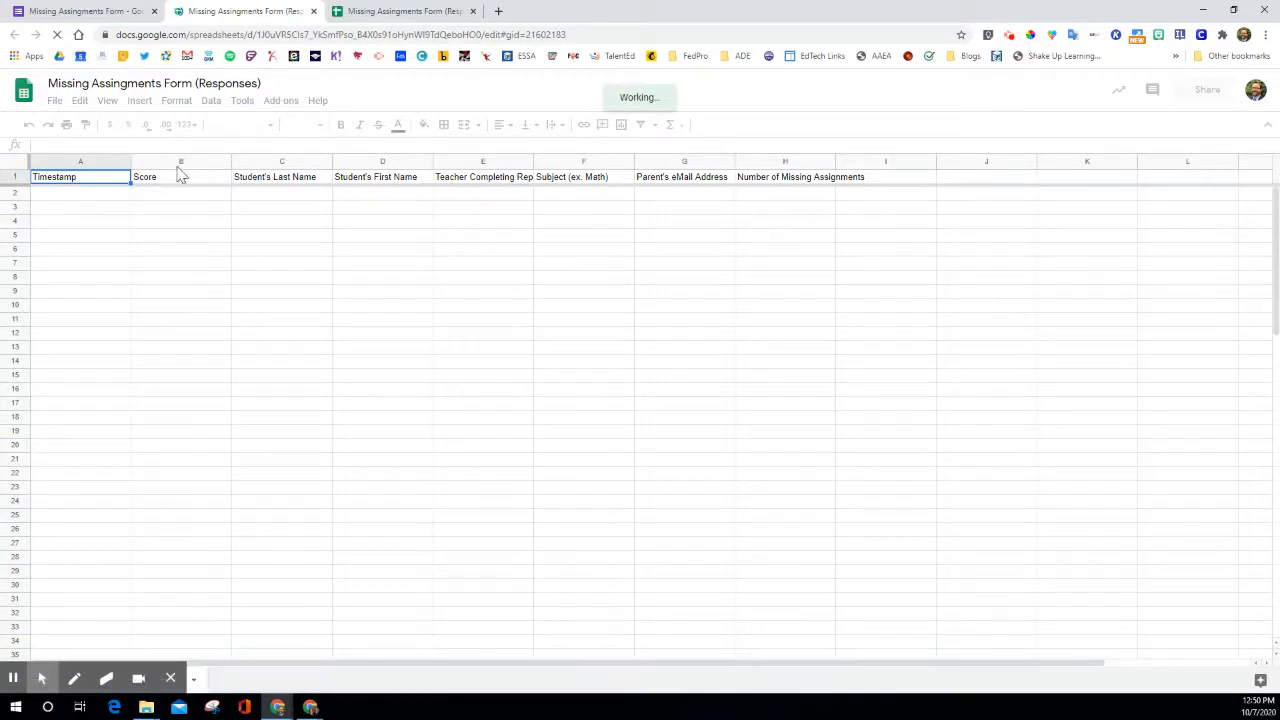
{"action": "left_click", "coordinate": [103, 12]}
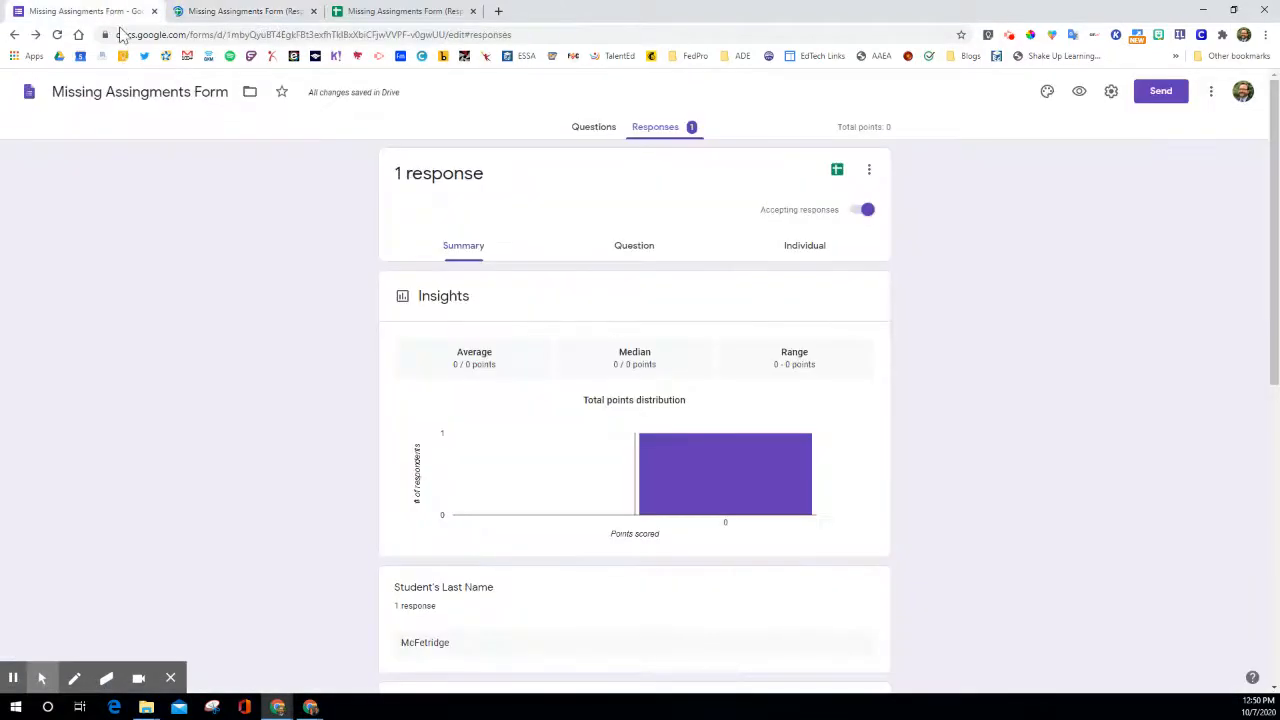
{"action": "left_click", "coordinate": [580, 132]}
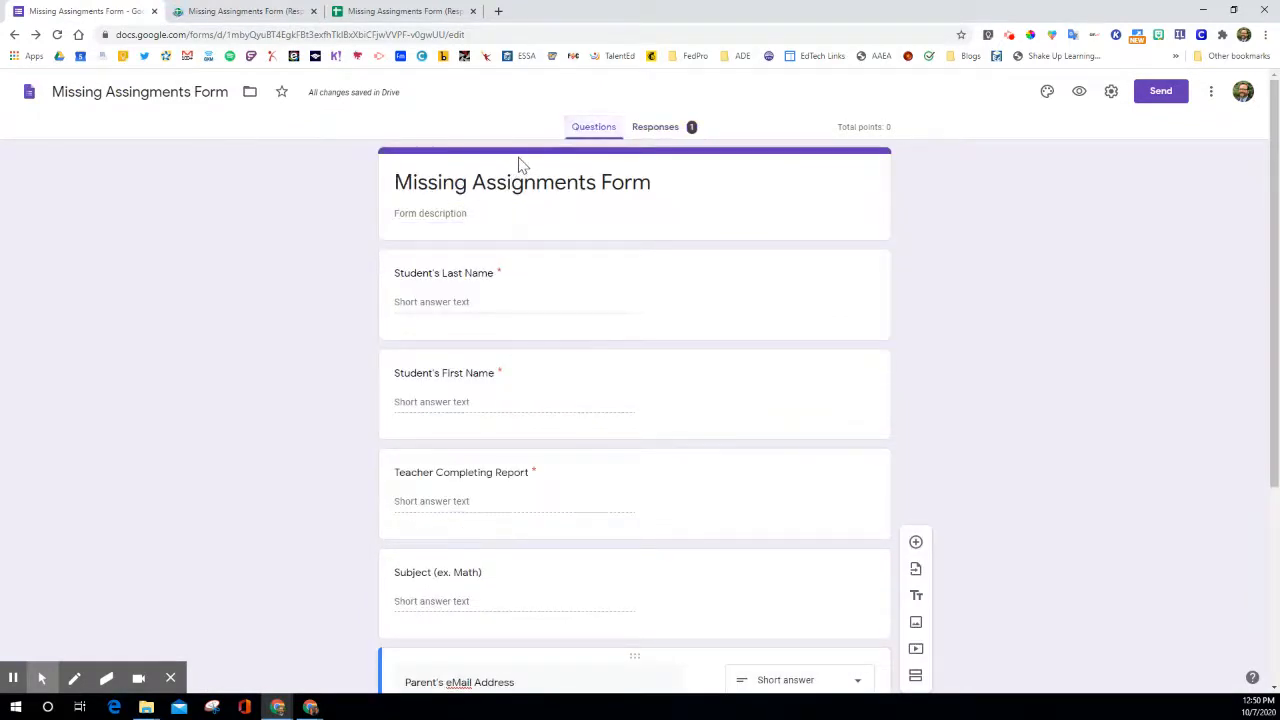
{"action": "left_click", "coordinate": [266, 12]}
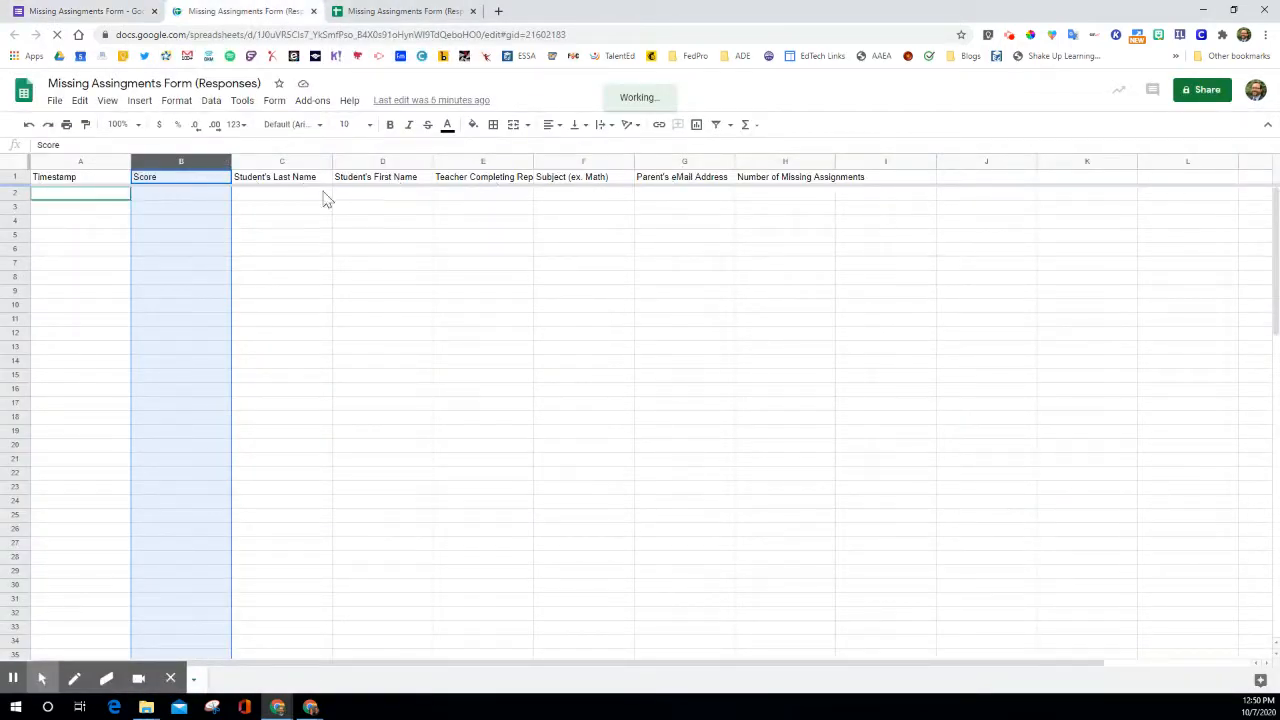
{"action": "left_click", "coordinate": [372, 10]}
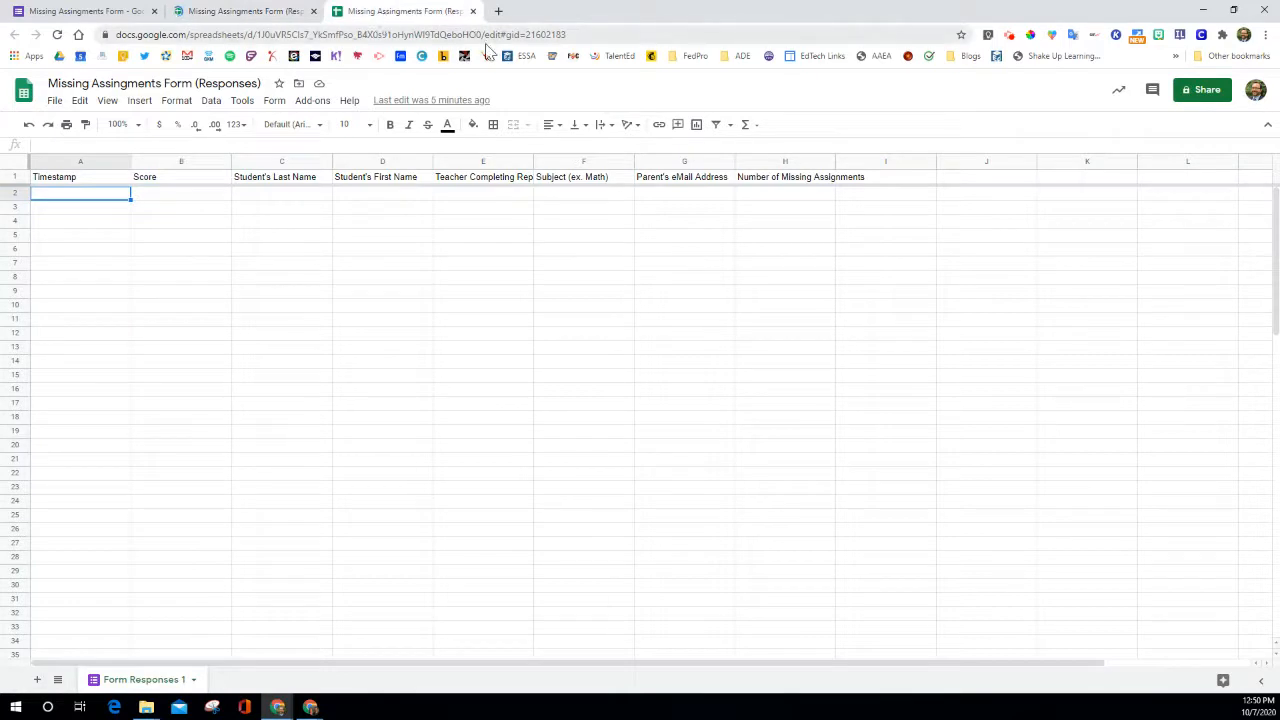
{"action": "left_click", "coordinate": [74, 11]}
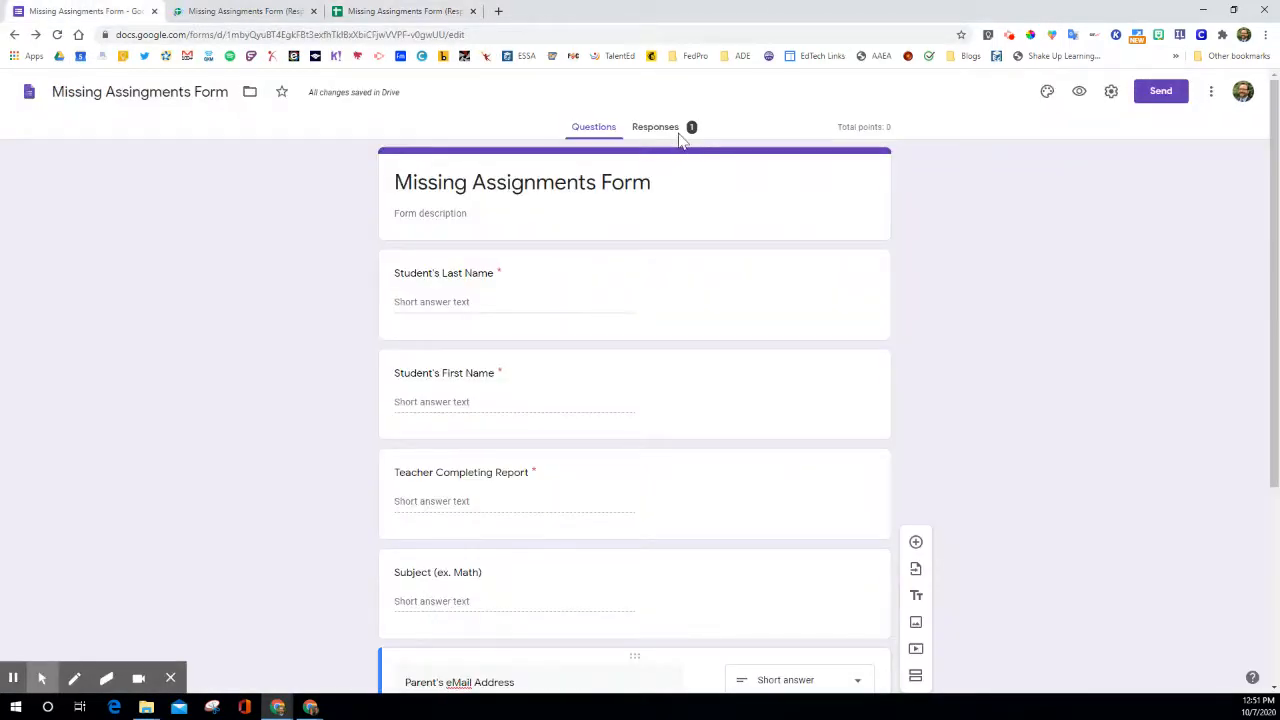
Preview the Missing Assignments Form as a respondent sees it and look through all its questions.
{"action": "scroll", "coordinate": [663, 246], "scroll_direction": "down", "scroll_amount": 1}
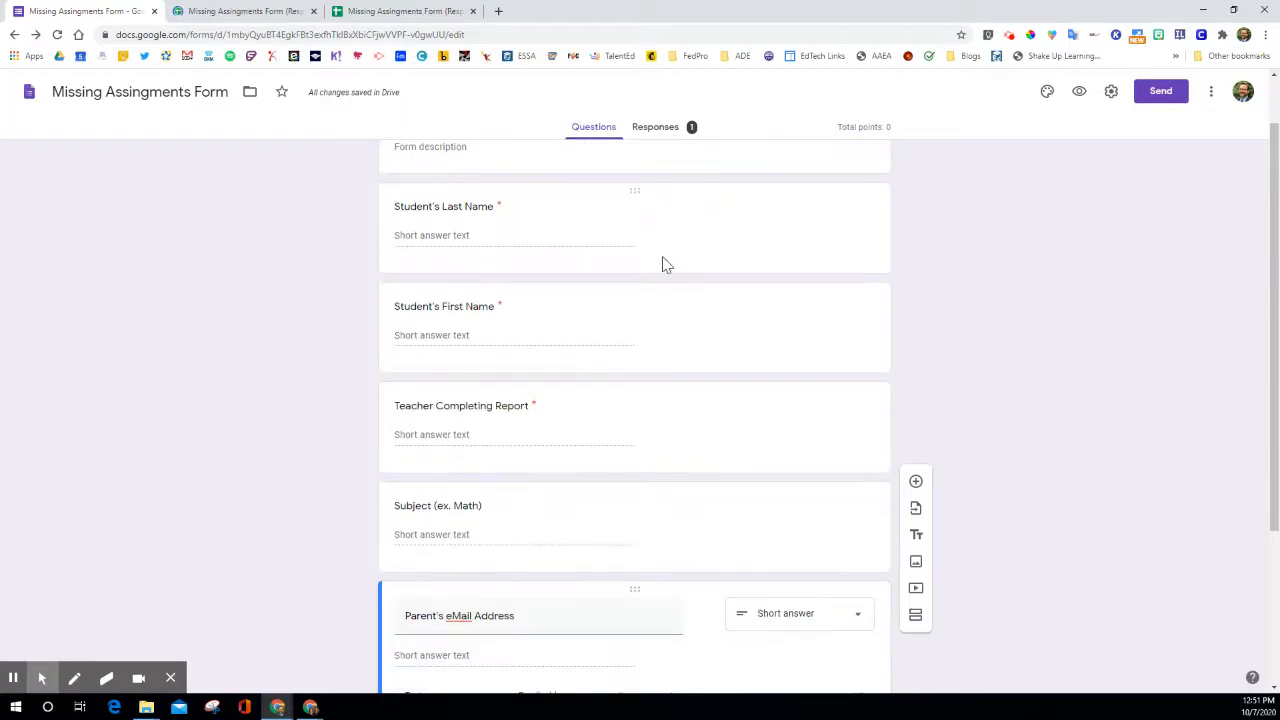
{"action": "scroll", "coordinate": [698, 255], "scroll_direction": "down", "scroll_amount": 2}
{"action": "scroll", "coordinate": [696, 252], "scroll_direction": "up", "scroll_amount": 3}
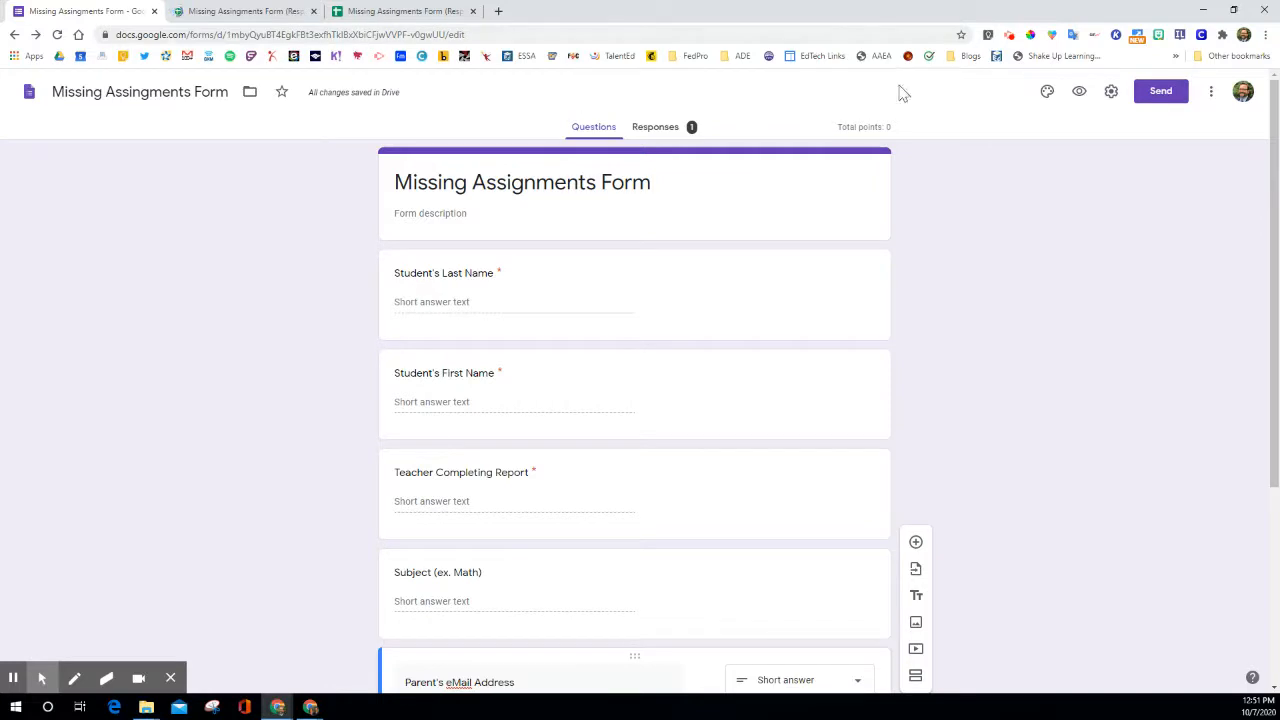
{"action": "left_click", "coordinate": [1079, 90]}
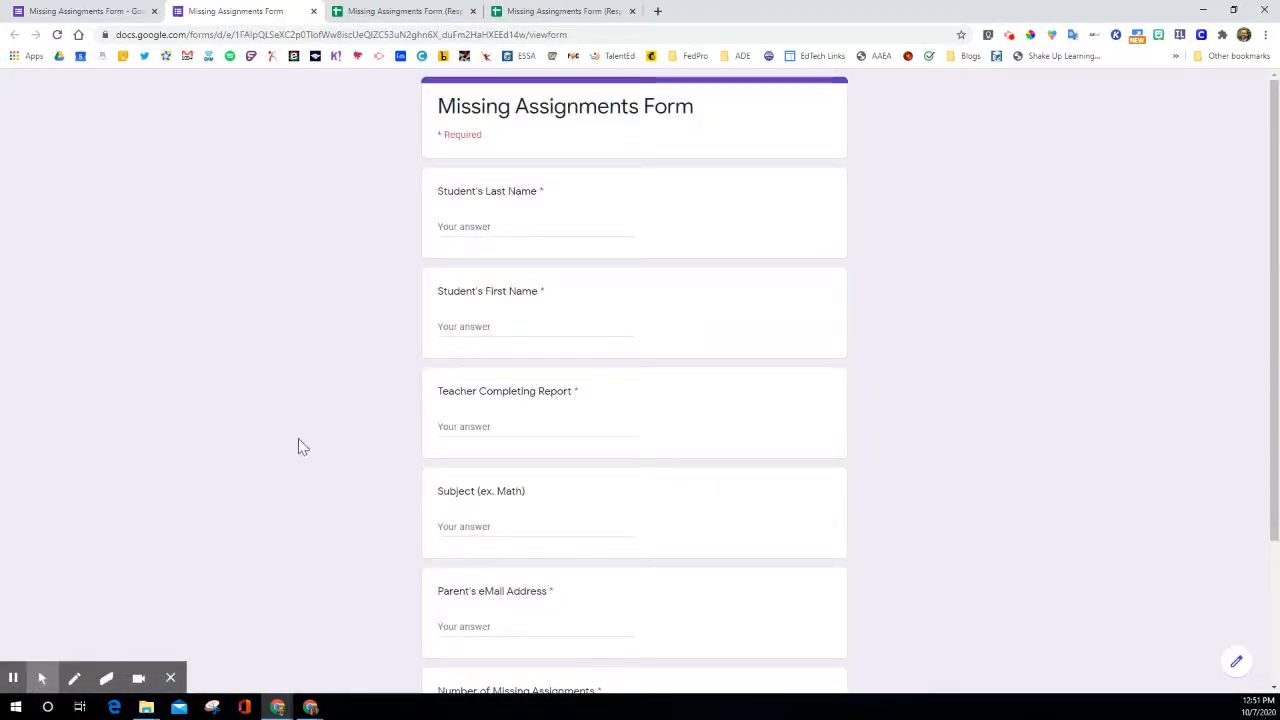
{"action": "scroll", "coordinate": [440, 372], "scroll_direction": "down", "scroll_amount": 3}
{"action": "scroll", "coordinate": [444, 373], "scroll_direction": "up", "scroll_amount": 2}
{"action": "scroll", "coordinate": [444, 376], "scroll_direction": "down", "scroll_amount": 2}
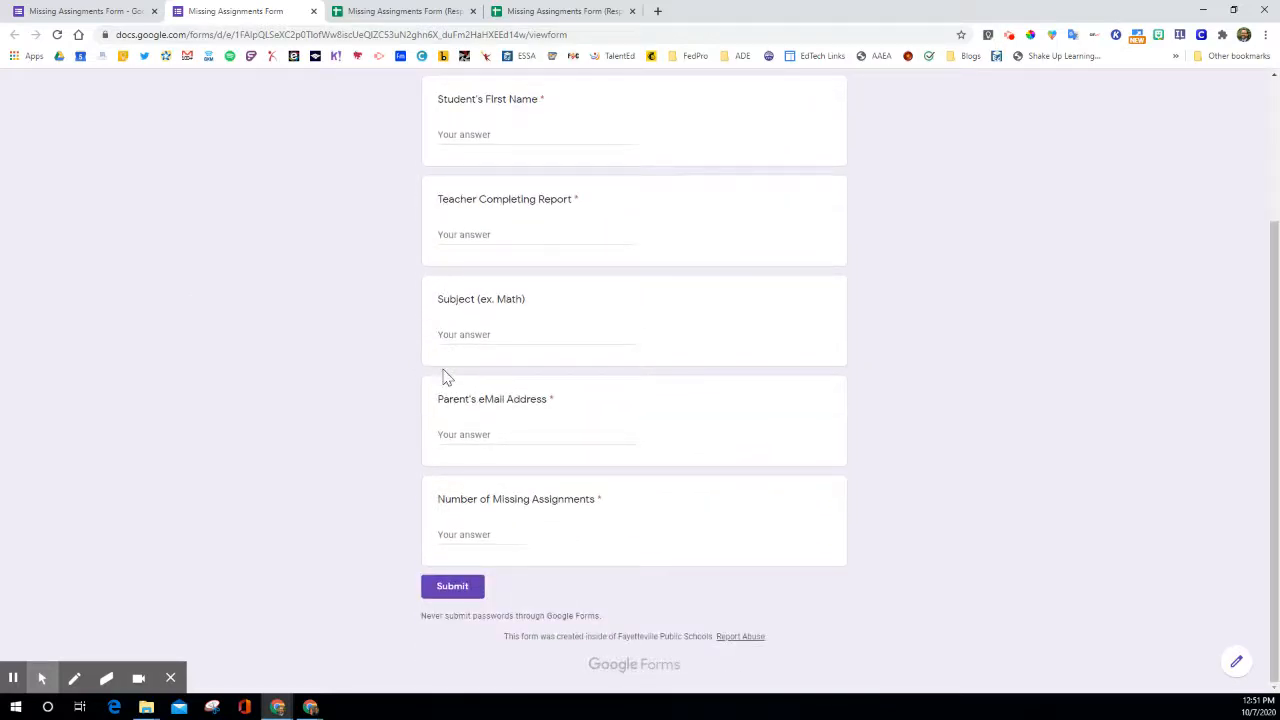
{"action": "scroll", "coordinate": [446, 376], "scroll_direction": "up", "scroll_amount": 2}
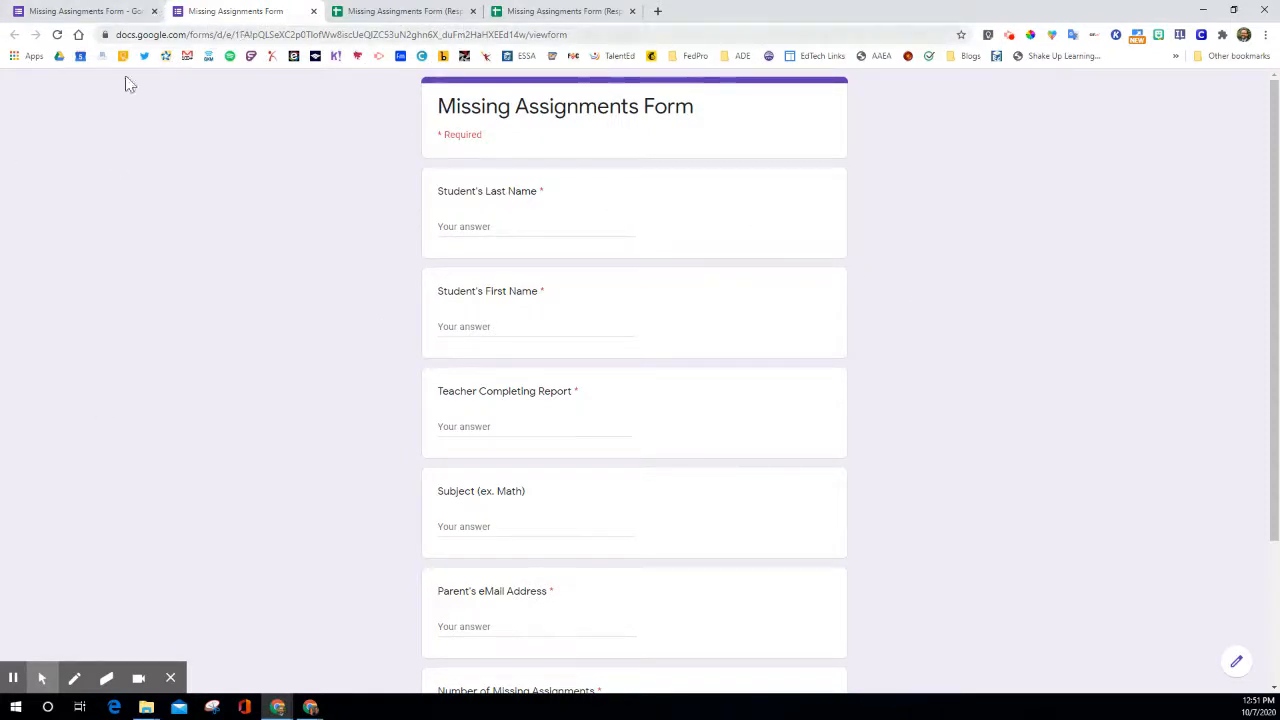
Bookmark the live form as "Missing Assignments Form" in the Bookmarks bar folder and check the hidden bookmarks for it.
{"action": "left_click", "coordinate": [961, 35]}
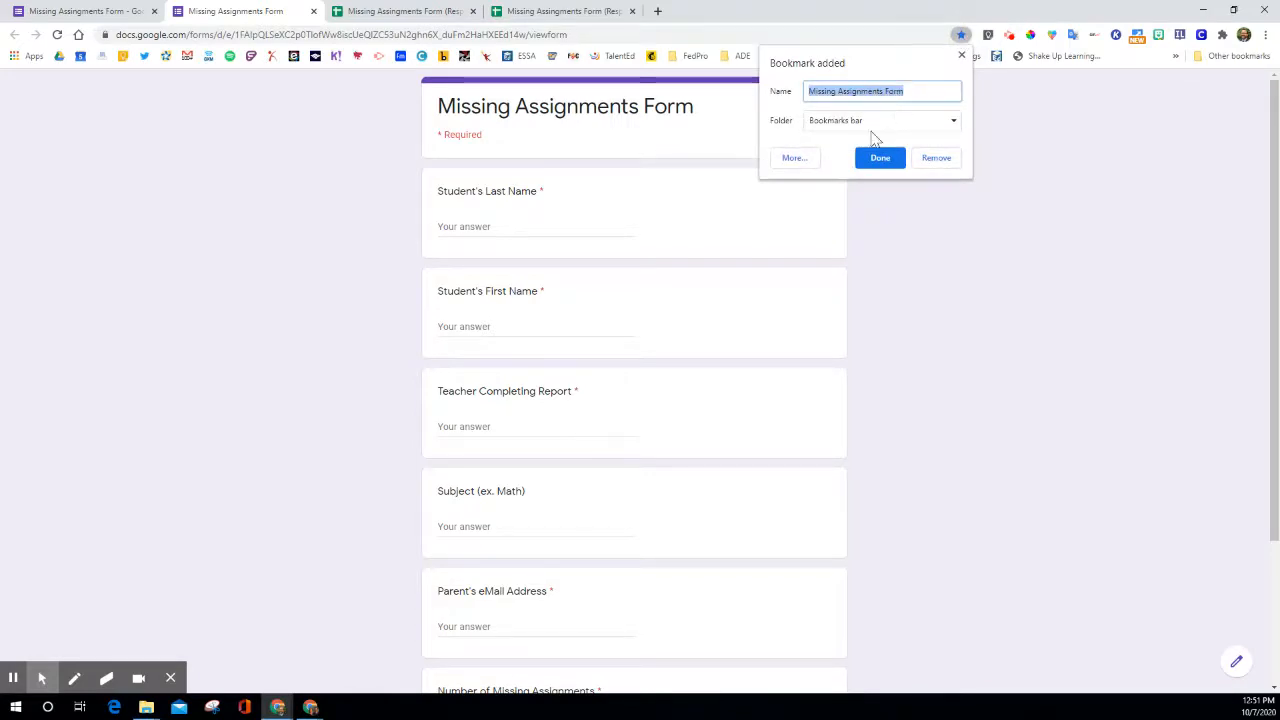
{"action": "left_click", "coordinate": [881, 162]}
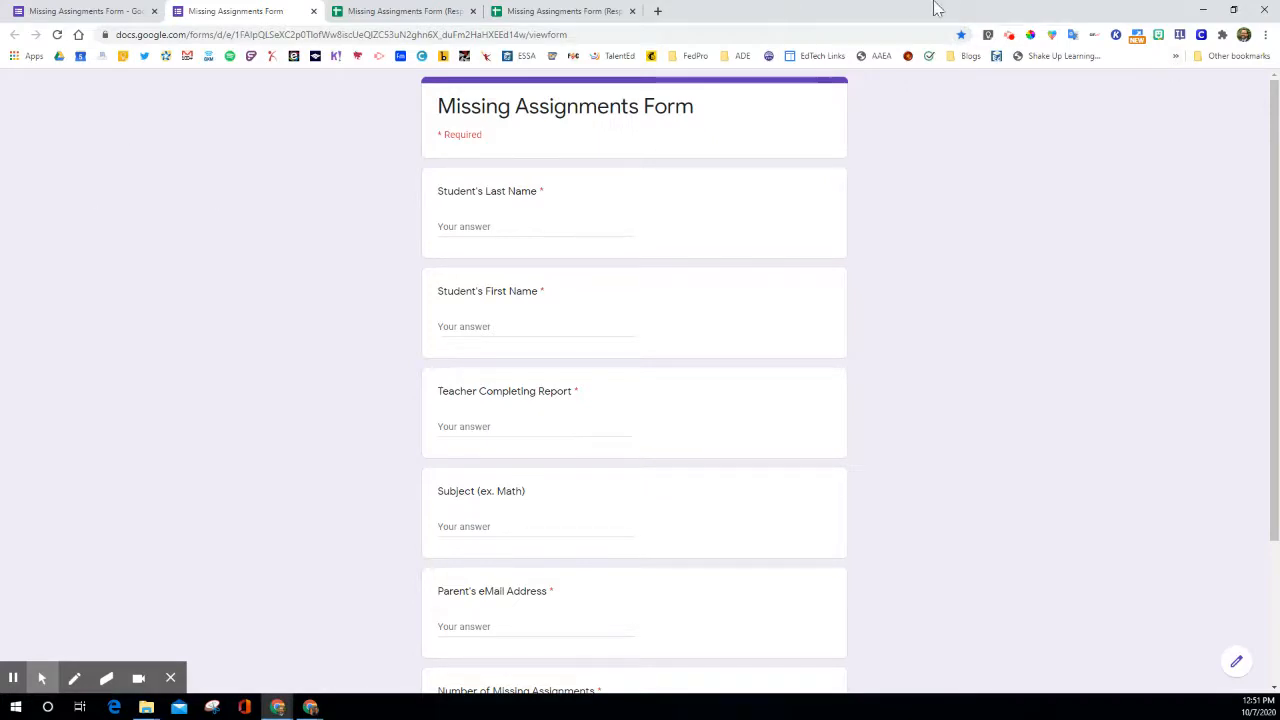
{"action": "left_click", "coordinate": [1176, 56]}
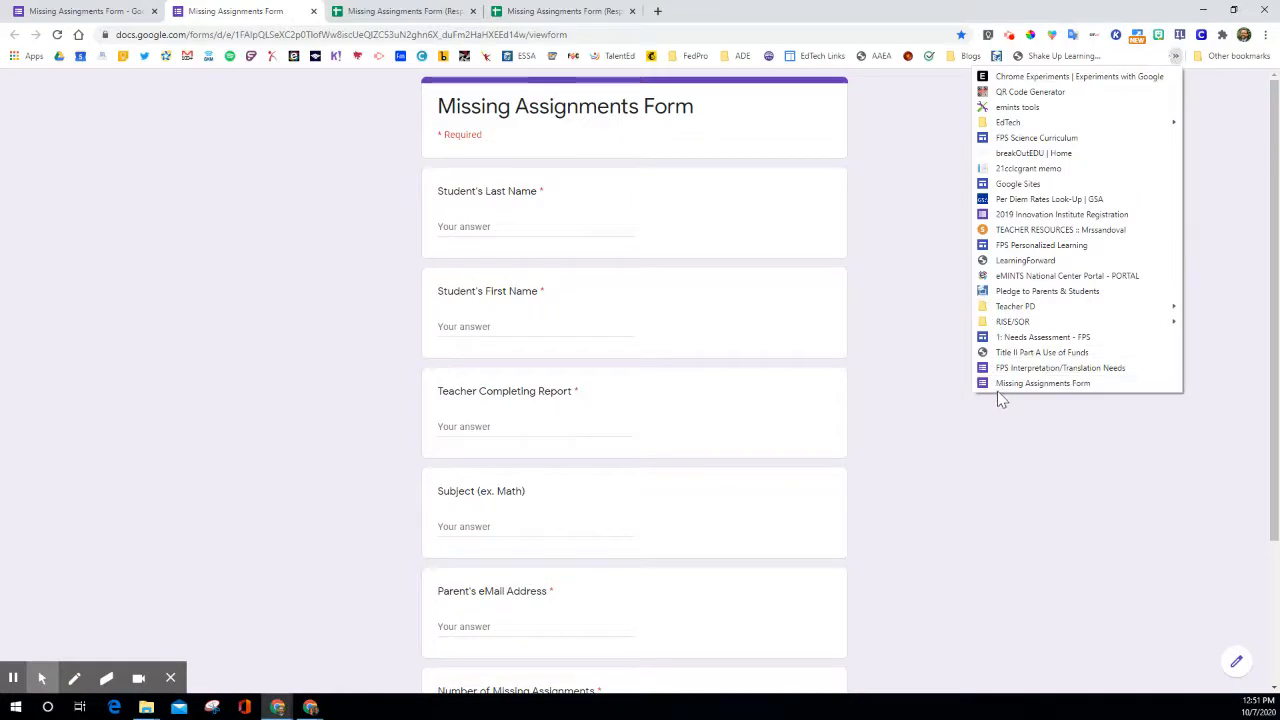
Fill in the student's names and parent's e-mail address from a saved autofill entry, and enter the reporting teacher's name.
{"action": "left_click", "coordinate": [465, 228]}
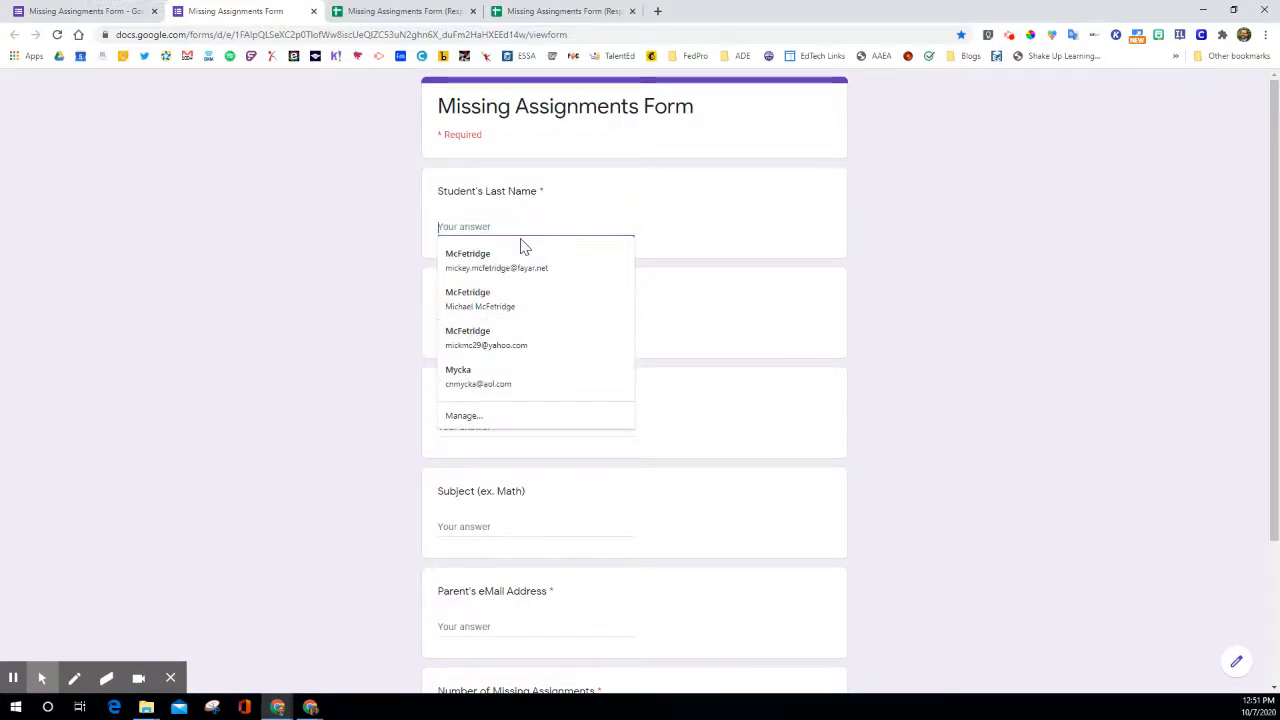
{"action": "left_click", "coordinate": [505, 264]}
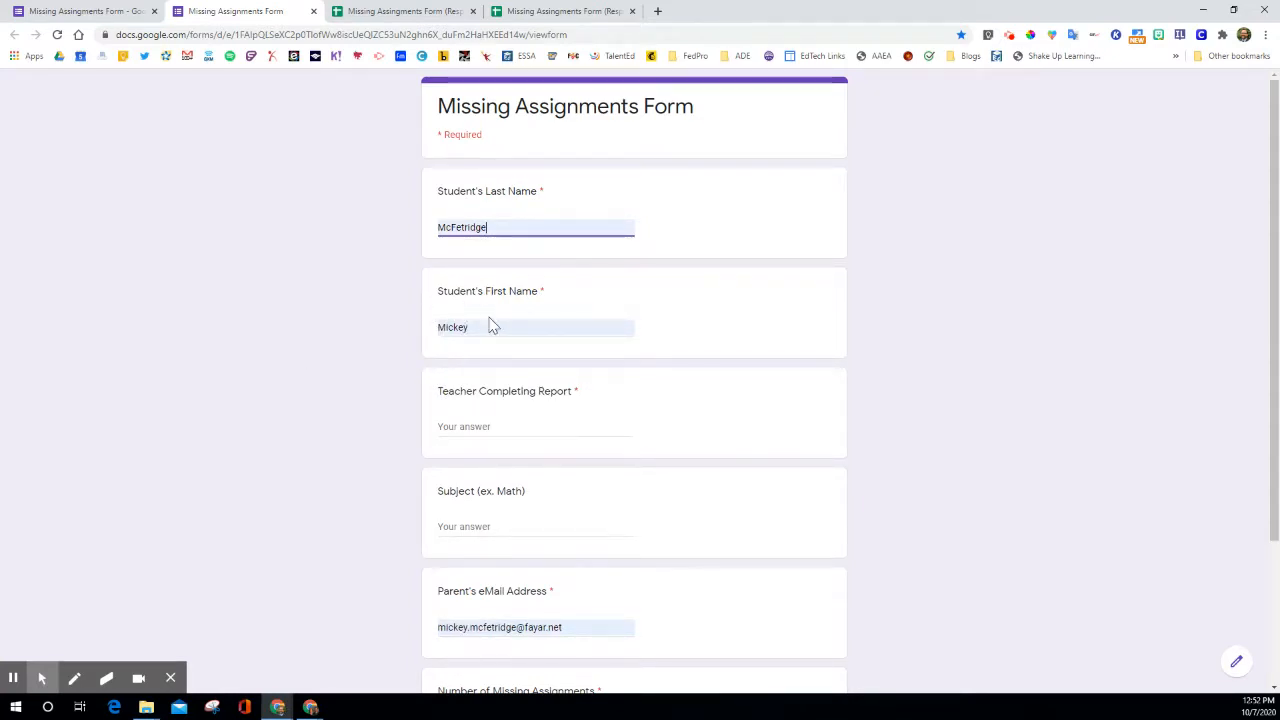
{"action": "scroll", "coordinate": [488, 323], "scroll_direction": "down", "scroll_amount": 1}
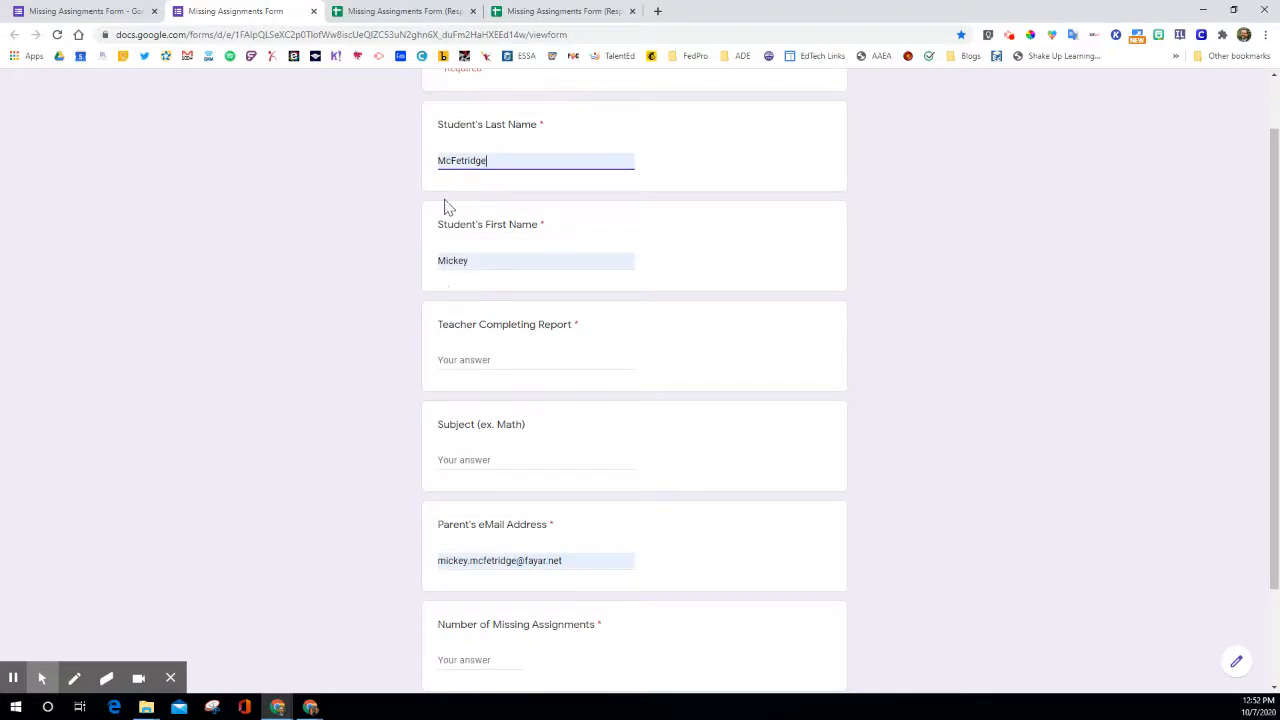
{"action": "left_click", "coordinate": [473, 362]}
{"action": "type", "text": "J"}
{"action": "type", "text": "rs."}
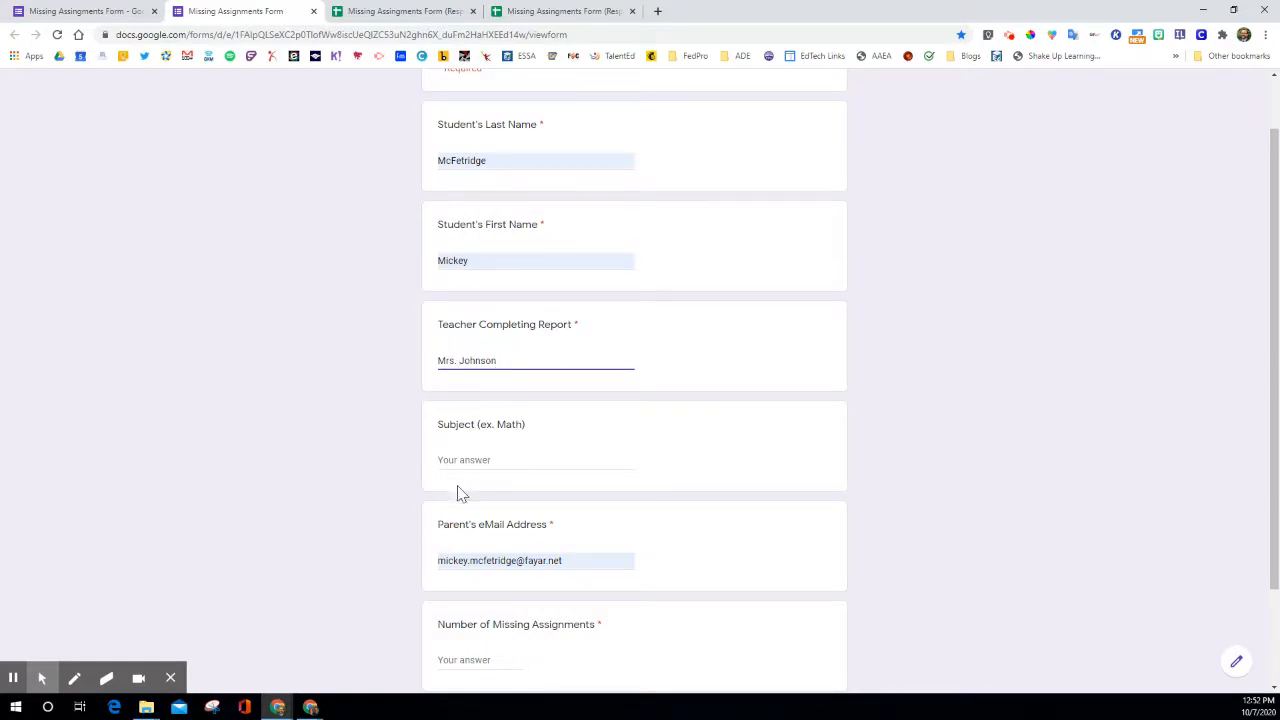
Enter Science as the subject and 3 as the number of missing assignments.
{"action": "left_click", "coordinate": [468, 459]}
{"action": "type", "text": "Science"}
{"action": "left_click", "coordinate": [329, 443]}
{"action": "scroll", "coordinate": [395, 468], "scroll_direction": "down", "scroll_amount": 2}
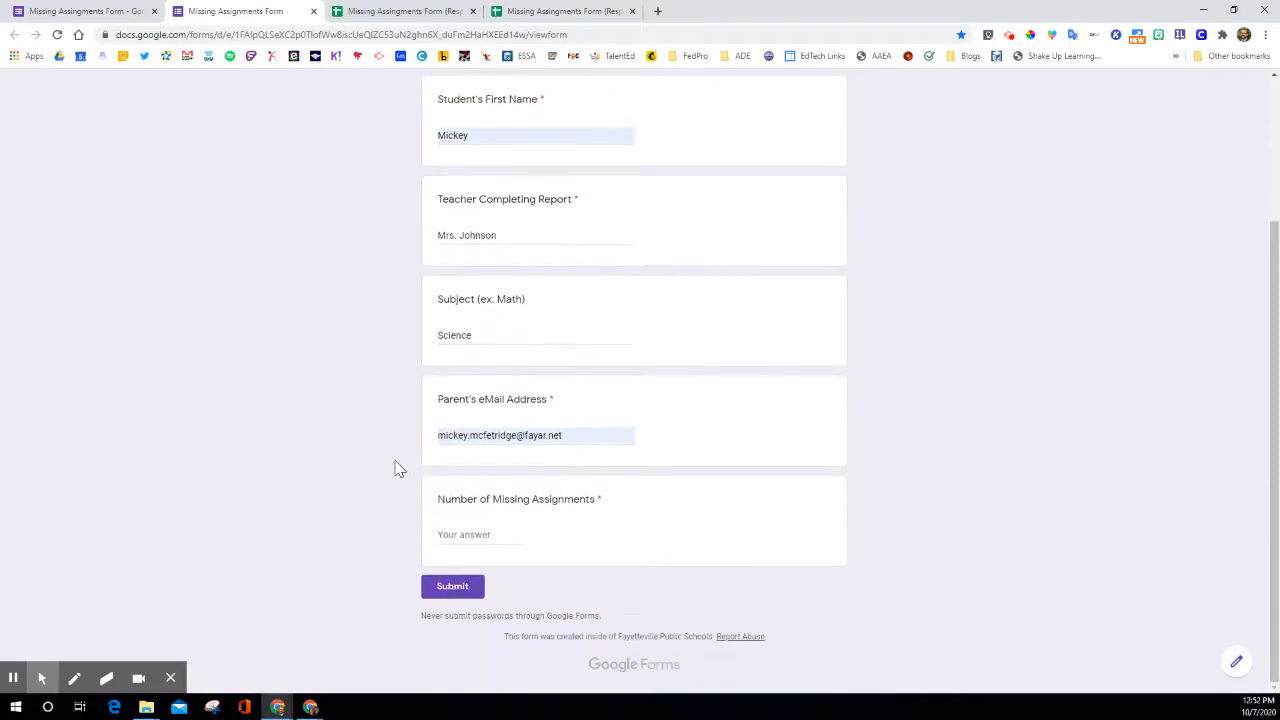
{"action": "scroll", "coordinate": [543, 289], "scroll_direction": "up", "scroll_amount": 3}
{"action": "scroll", "coordinate": [509, 320], "scroll_direction": "down", "scroll_amount": 3}
{"action": "left_click", "coordinate": [447, 538]}
{"action": "type", "text": "3"}
Review the completed answers from start to end and reapply the saved autofill entry to the student's last name.
{"action": "scroll", "coordinate": [366, 548], "scroll_direction": "up", "scroll_amount": 2}
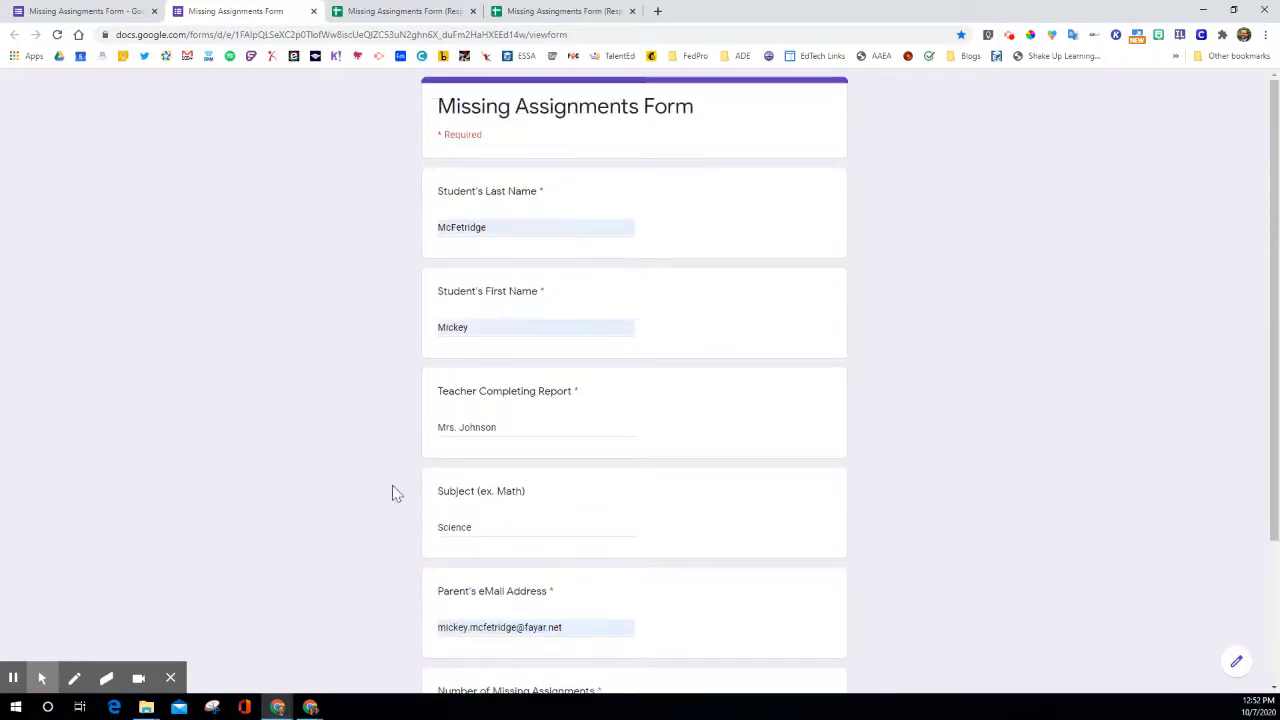
{"action": "scroll", "coordinate": [595, 285], "scroll_direction": "down", "scroll_amount": 2}
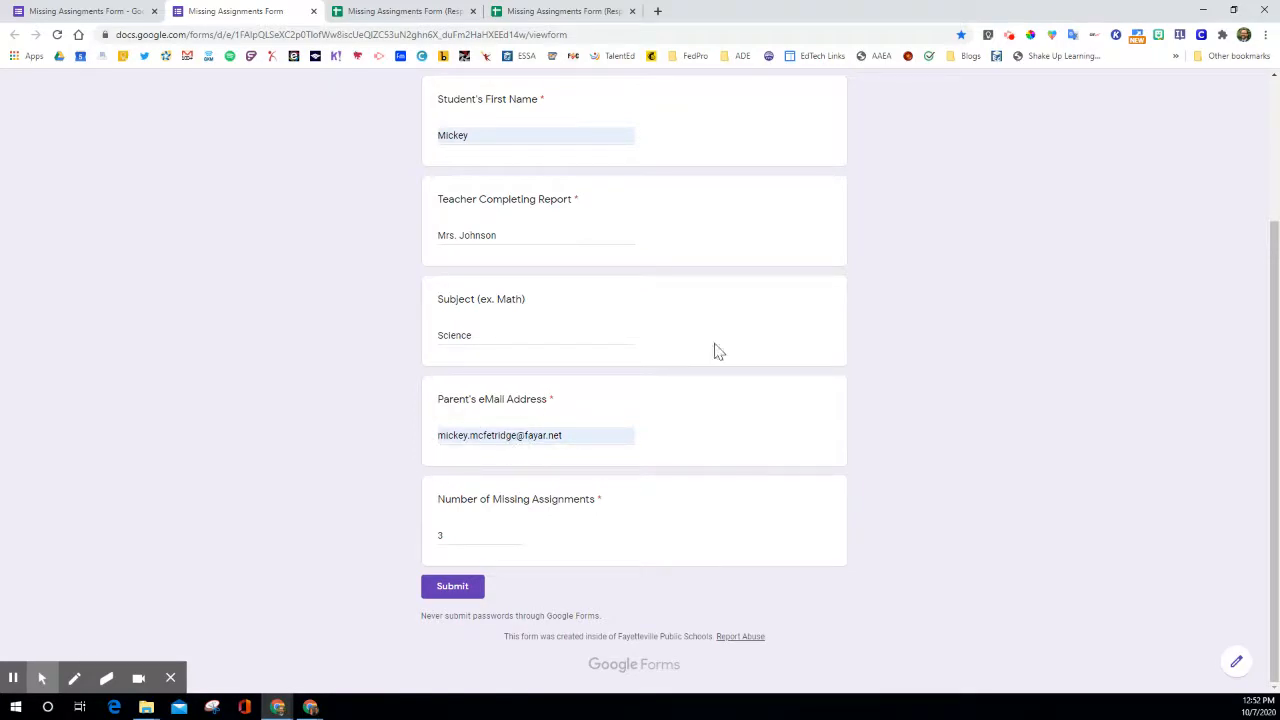
{"action": "scroll", "coordinate": [526, 320], "scroll_direction": "up", "scroll_amount": 1}
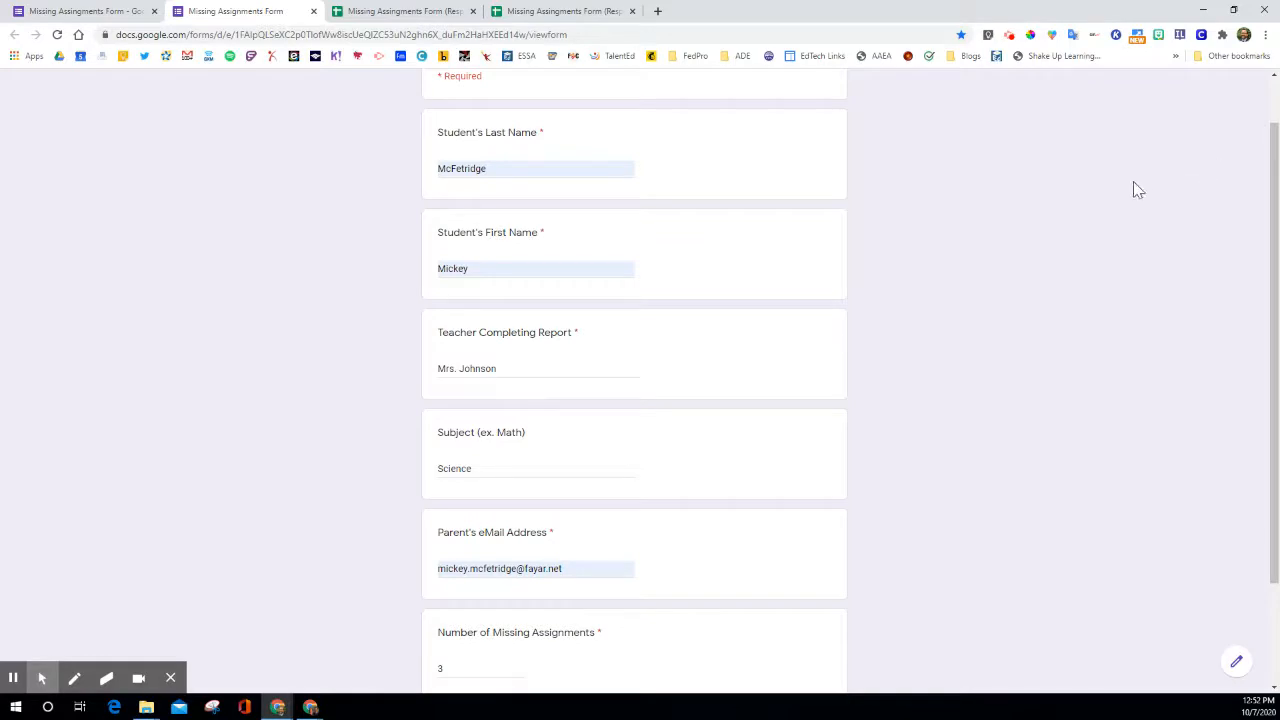
{"action": "scroll", "coordinate": [695, 290], "scroll_direction": "down", "scroll_amount": 1}
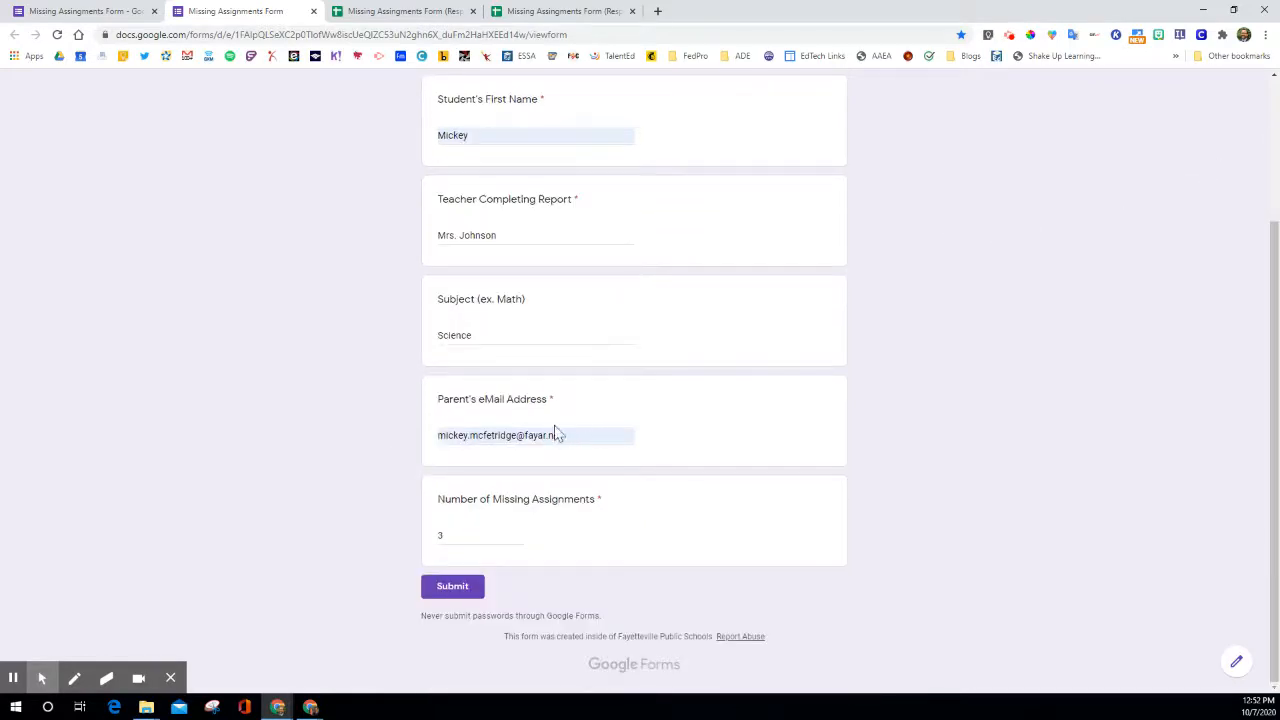
{"action": "scroll", "coordinate": [551, 433], "scroll_direction": "up", "scroll_amount": 2}
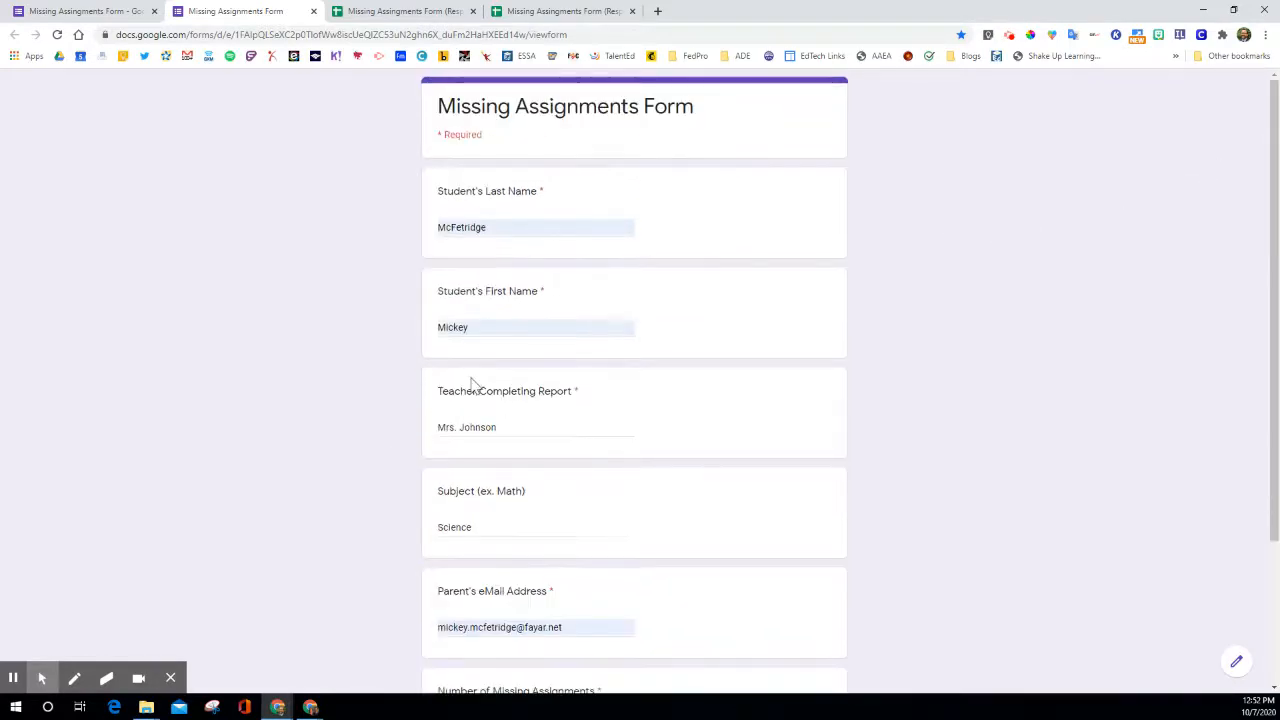
{"action": "left_click", "coordinate": [508, 230]}
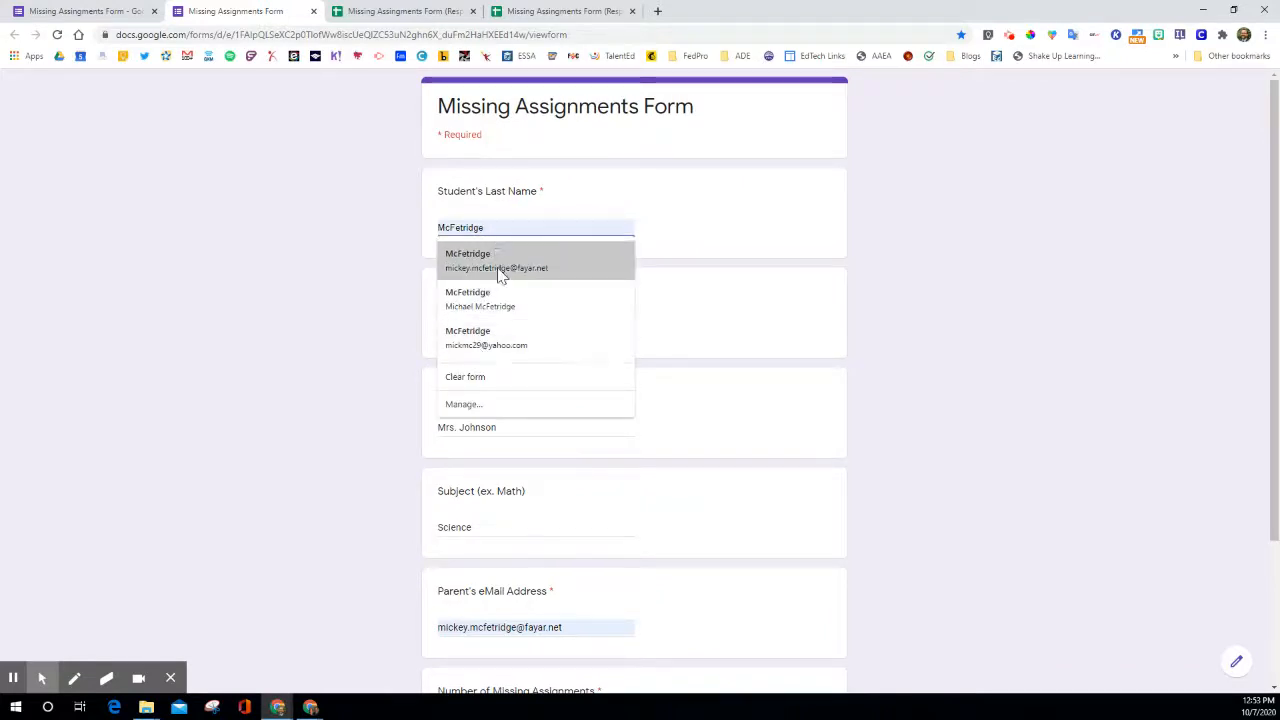
{"action": "left_click", "coordinate": [497, 262]}
{"action": "left_click", "coordinate": [866, 262]}
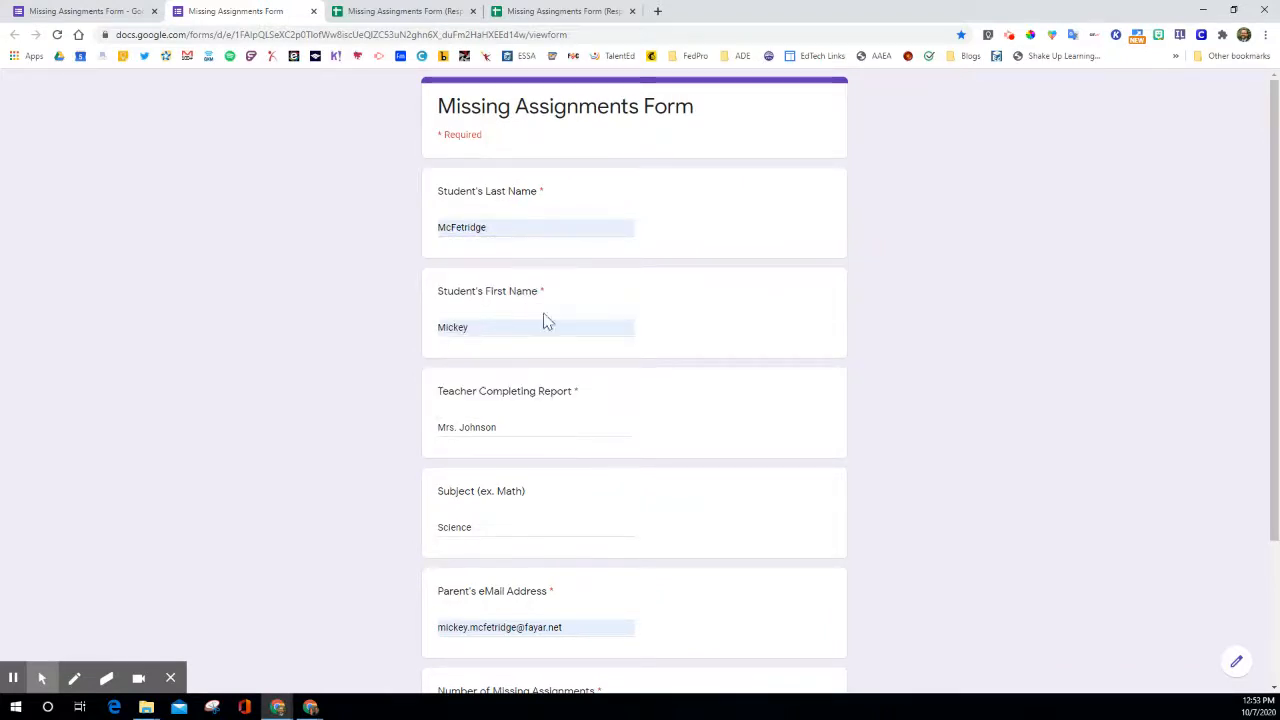
Submit the completed form, and switch to the responses spreadsheet and reload it to check the new entry.
{"action": "scroll", "coordinate": [434, 443], "scroll_direction": "down", "scroll_amount": 2}
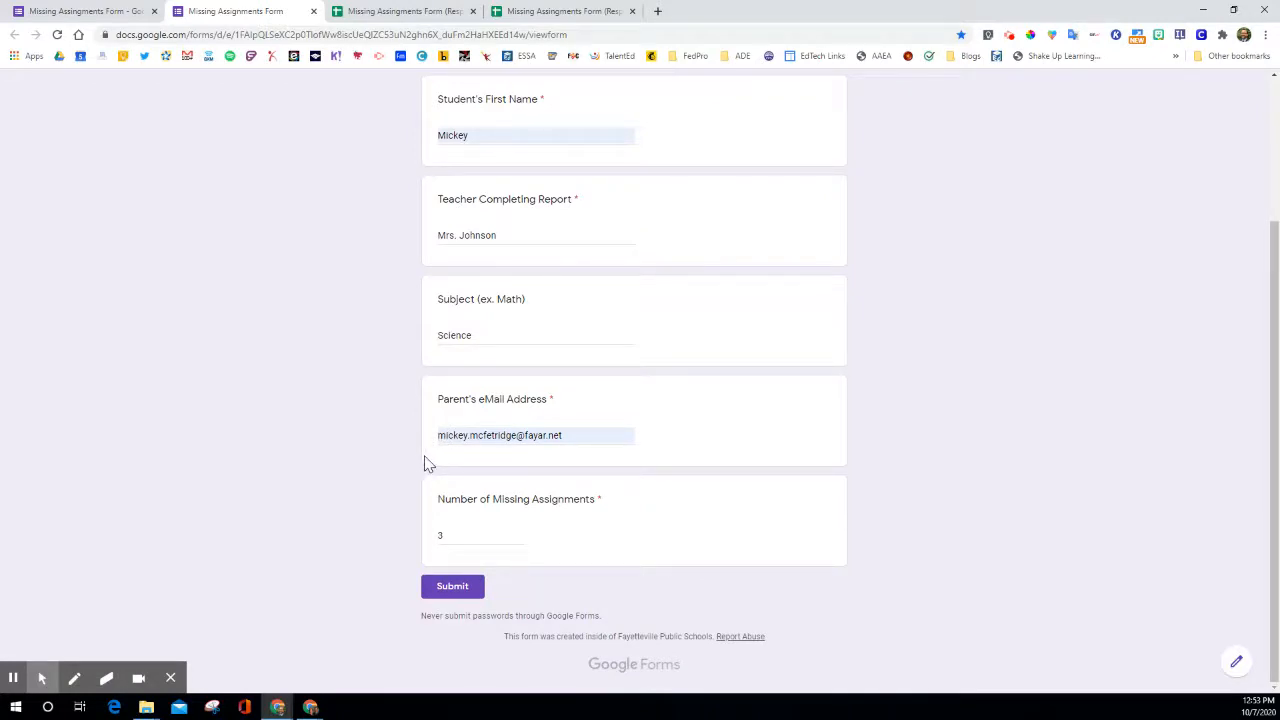
{"action": "left_click", "coordinate": [450, 590]}
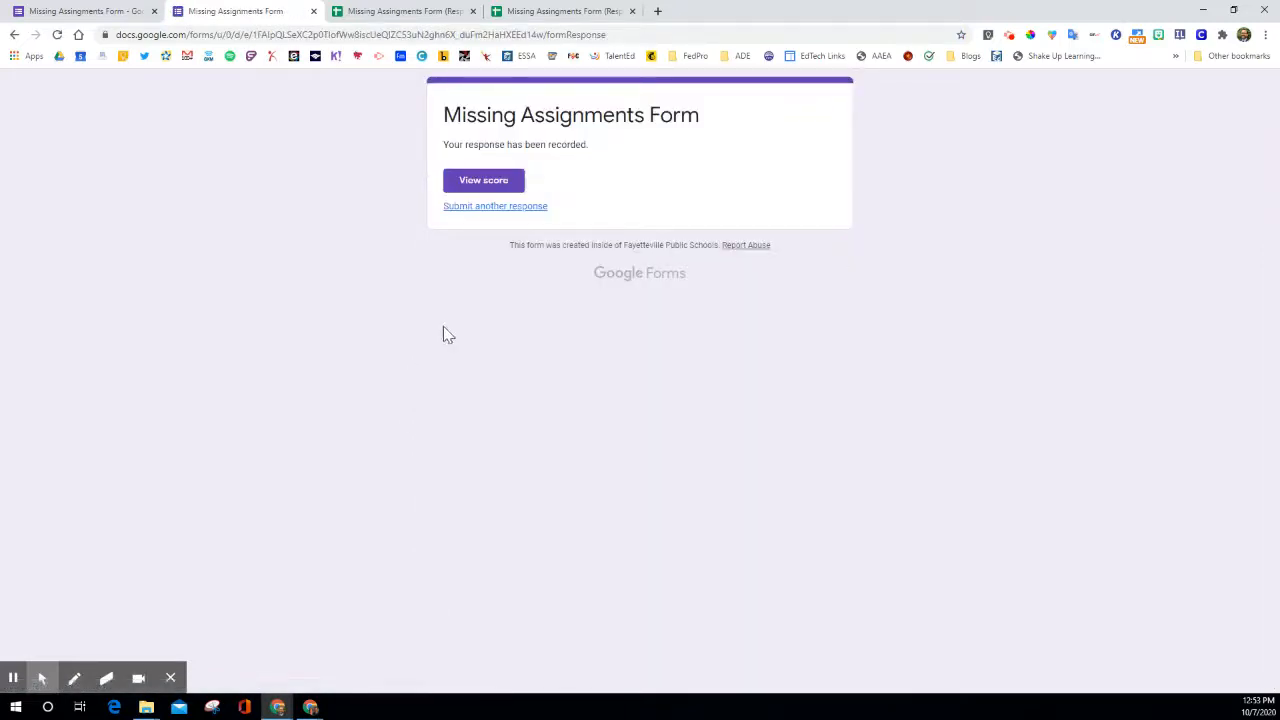
{"action": "left_click", "coordinate": [357, 18]}
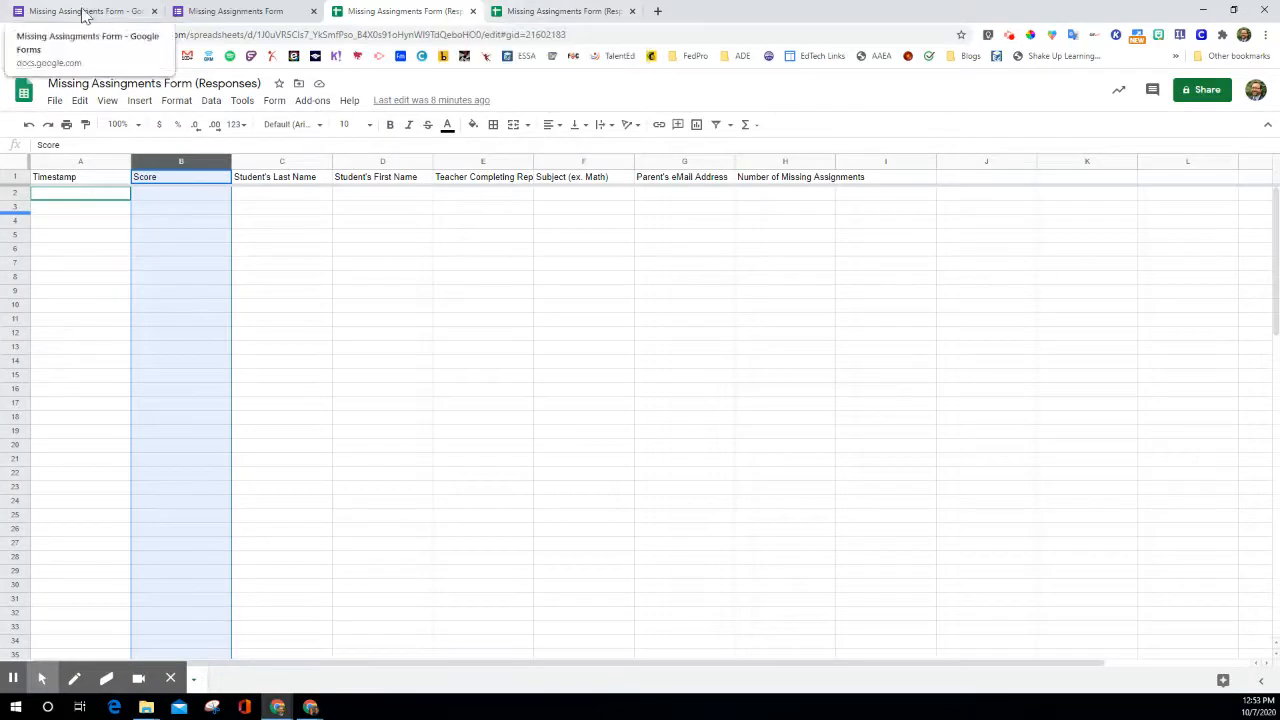
{"action": "left_click", "coordinate": [58, 35]}
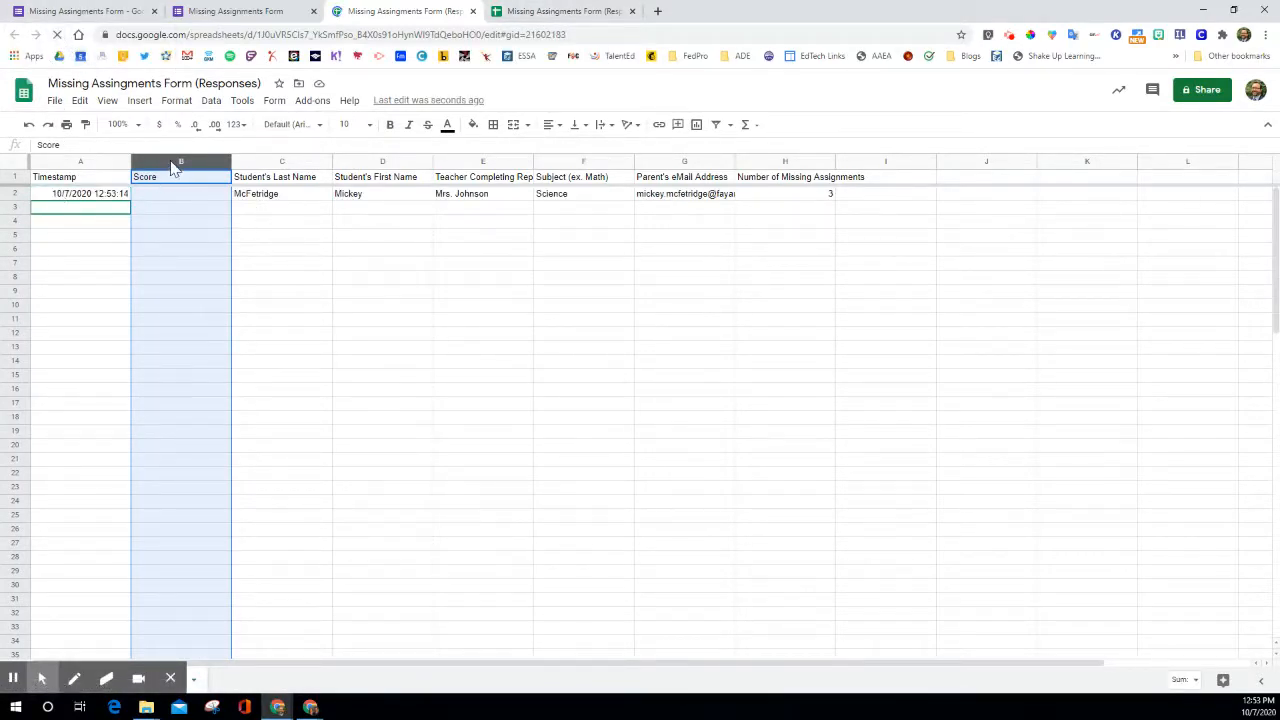
{"action": "right_click", "coordinate": [172, 168]}
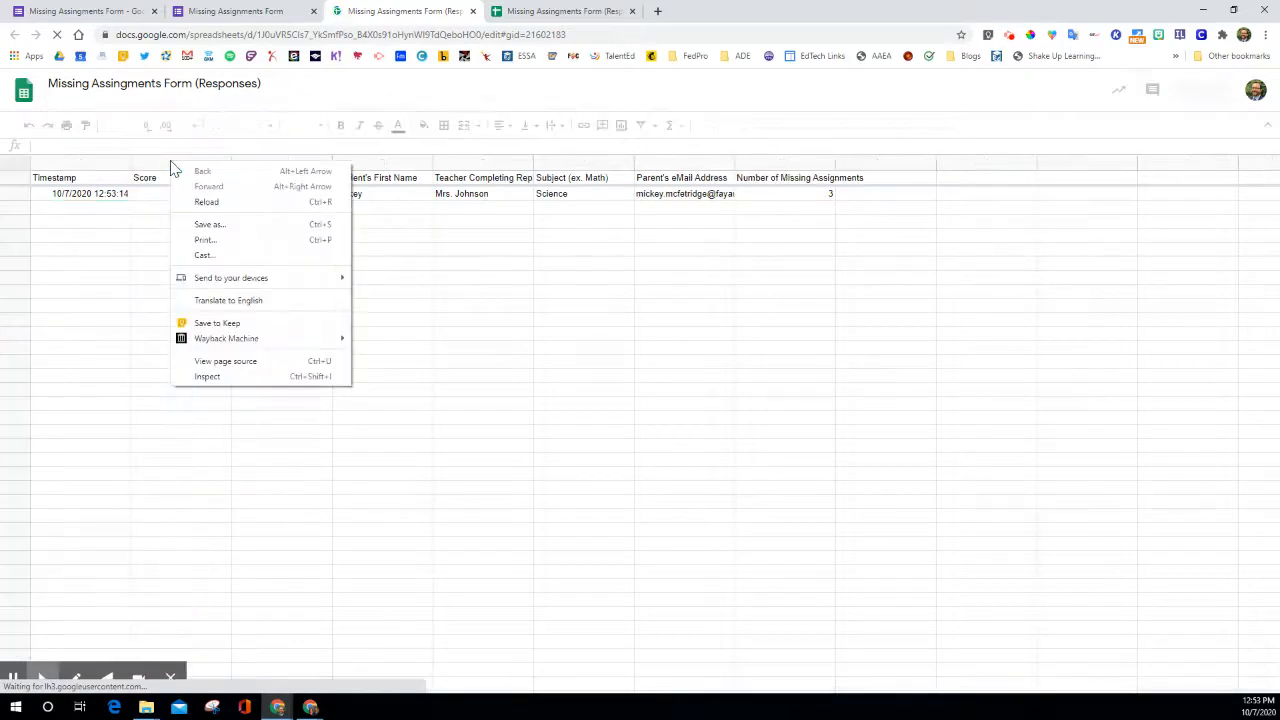
{"action": "right_click", "coordinate": [158, 158]}
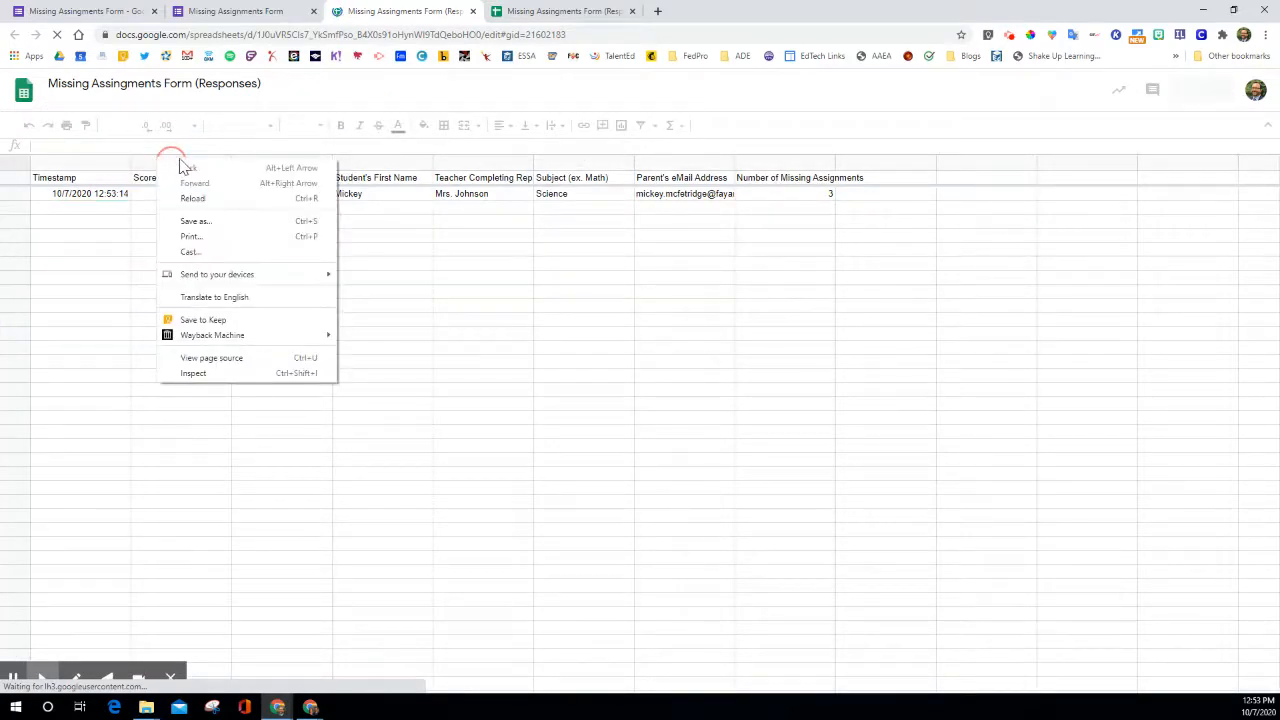
{"action": "left_click", "coordinate": [151, 165]}
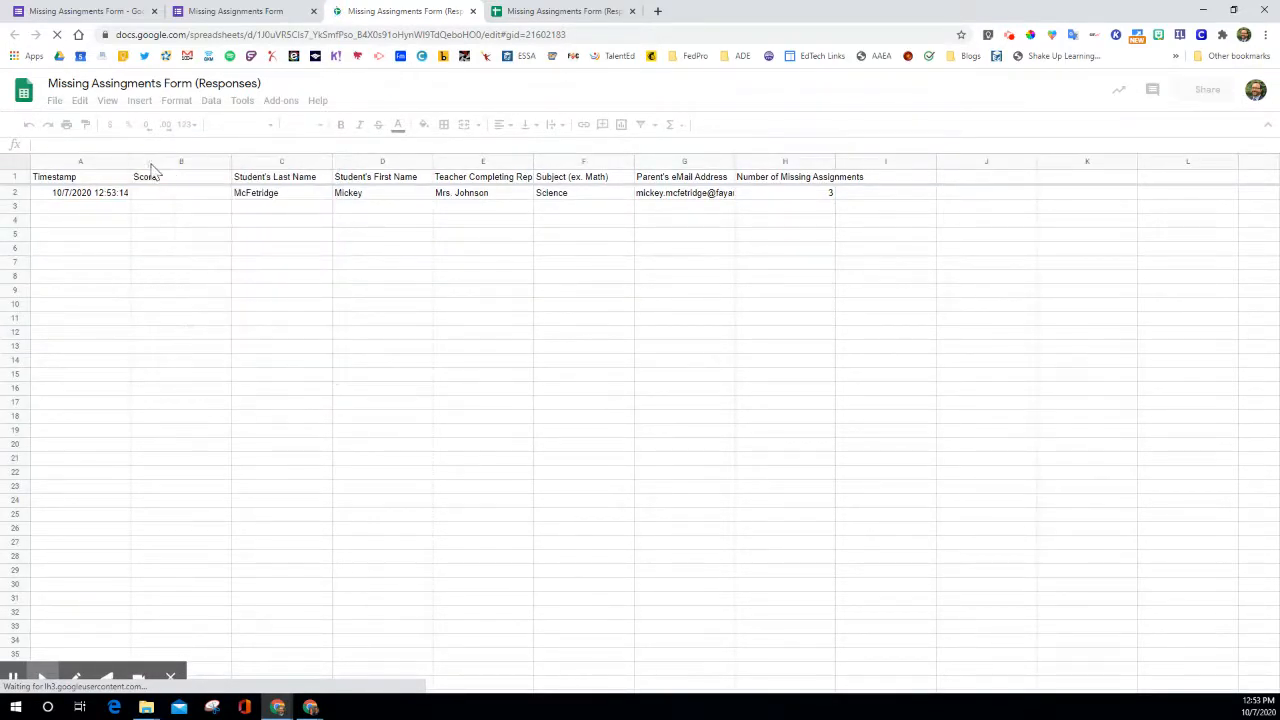
{"action": "right_click", "coordinate": [211, 172]}
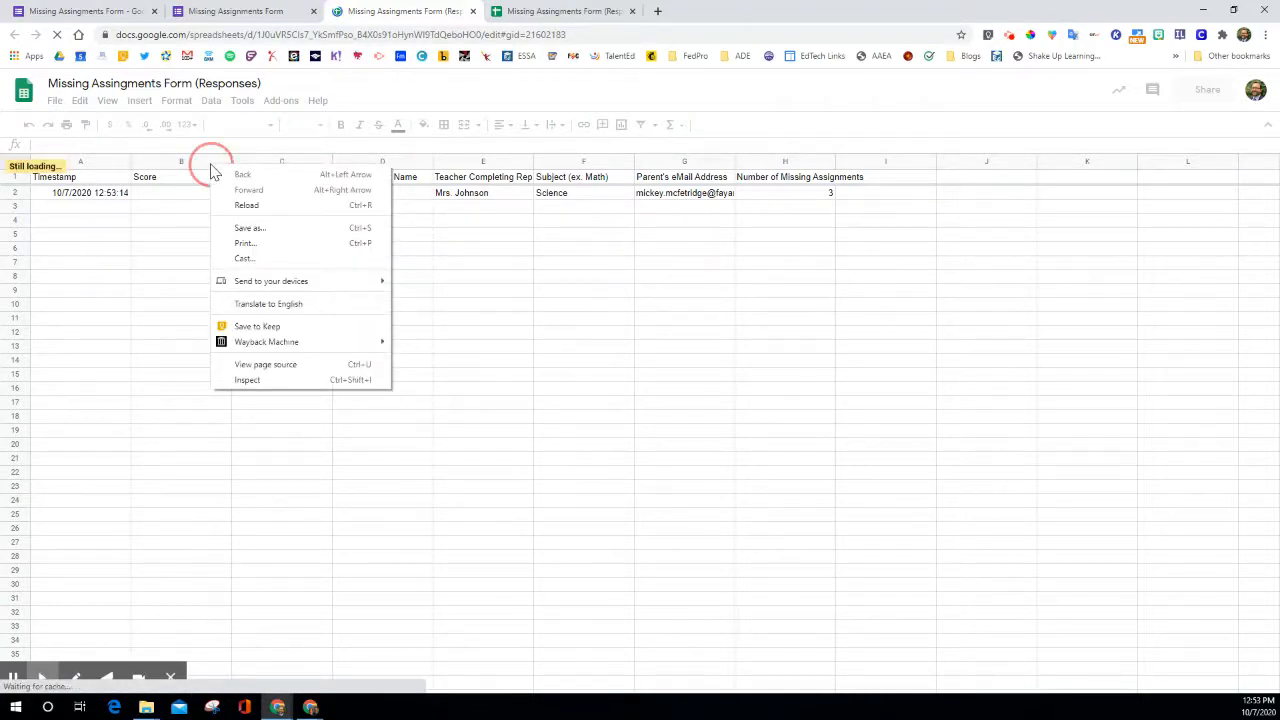
{"action": "left_click", "coordinate": [203, 170]}
{"action": "right_click", "coordinate": [184, 170]}
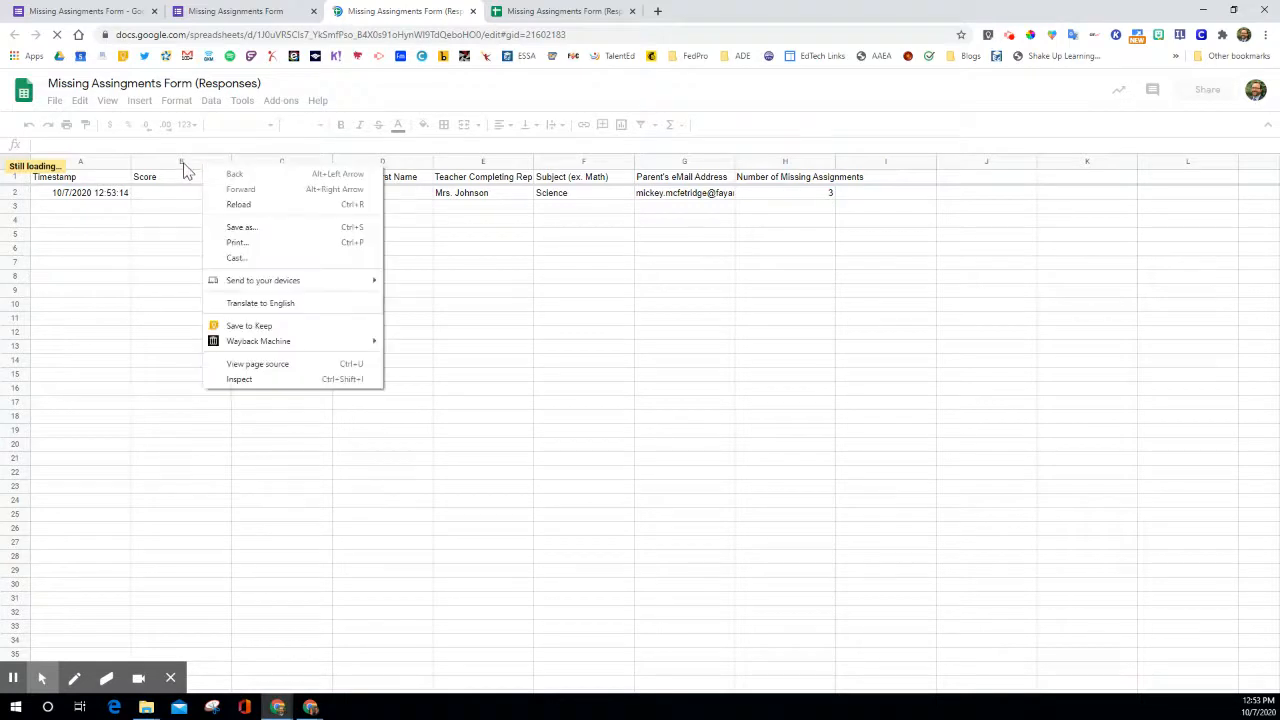
Delete the empty Score column (column B) from the responses spreadsheet.
{"action": "left_click", "coordinate": [168, 197]}
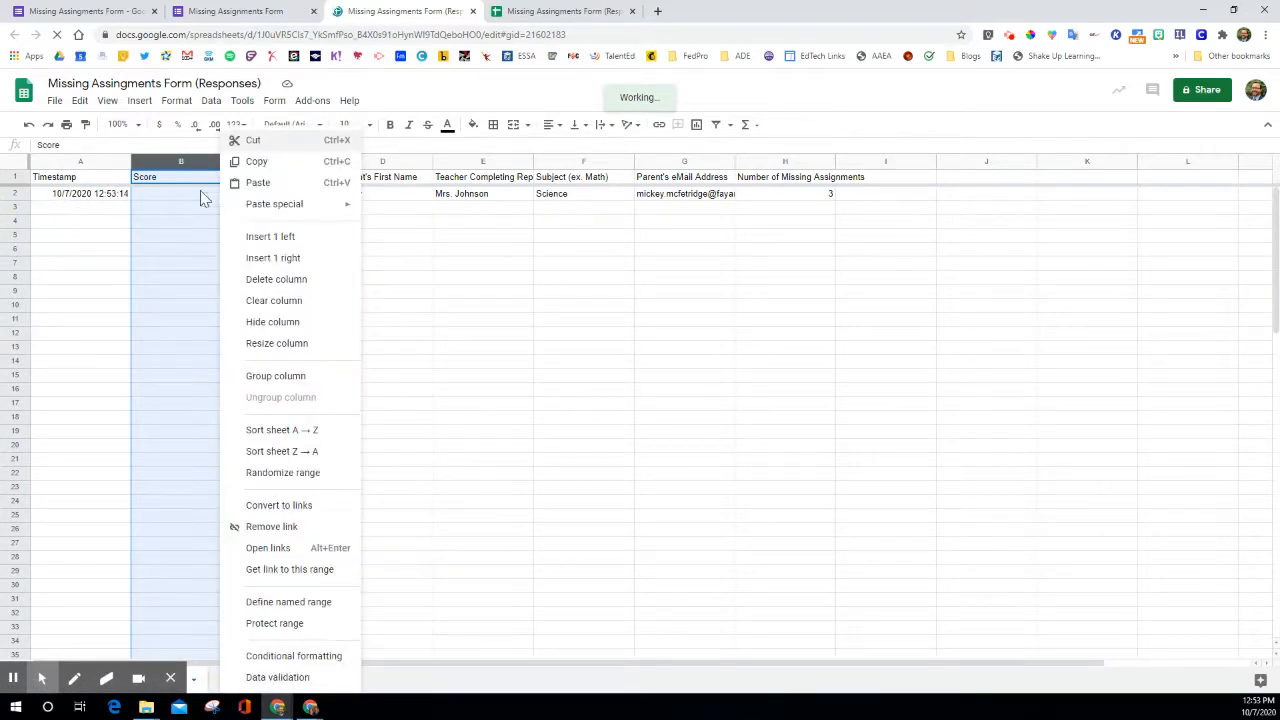
{"action": "left_click", "coordinate": [277, 279]}
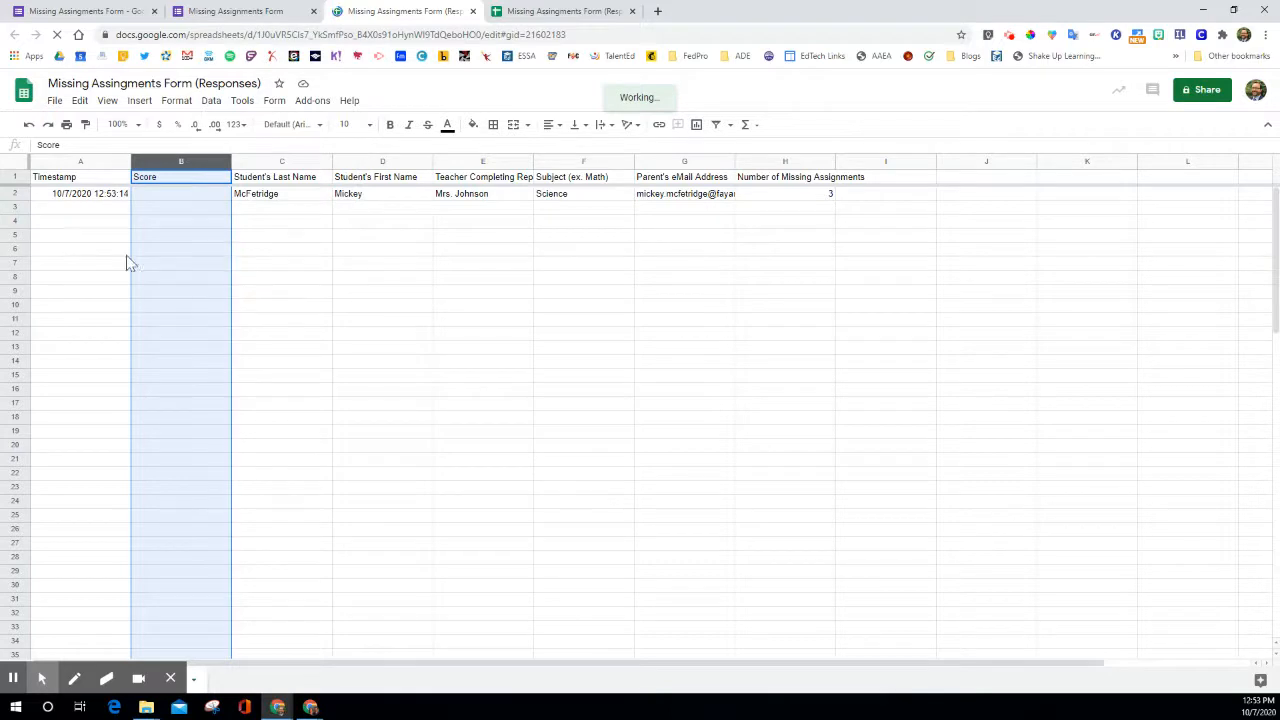